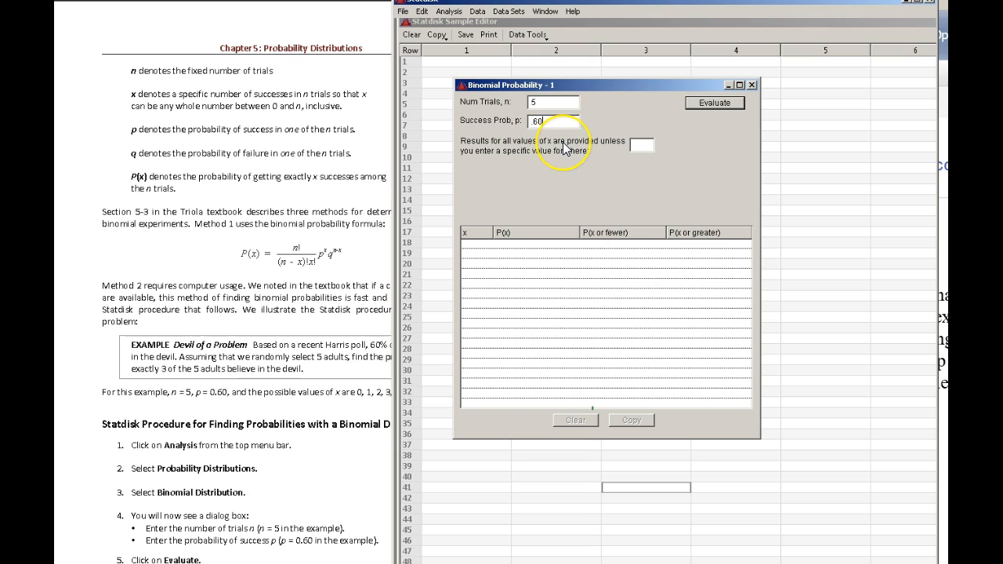
Evaluate the binomial probabilities for x = 3 alone, and again with the specific x value cleared to cover all x values
{"action": "left_click", "coordinate": [647, 147]}
{"action": "left_click", "coordinate": [714, 104]}
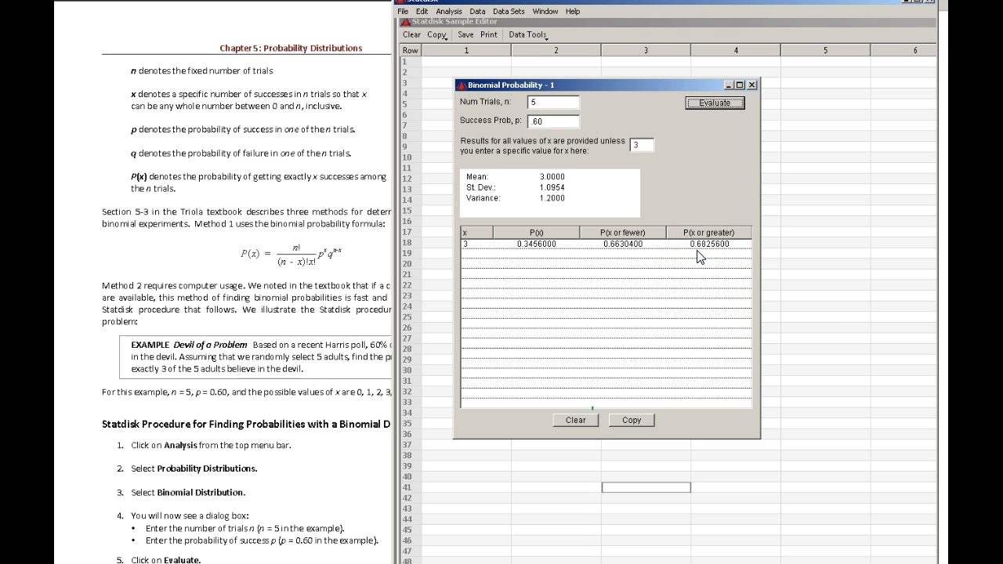
{"action": "left_click", "coordinate": [641, 147]}
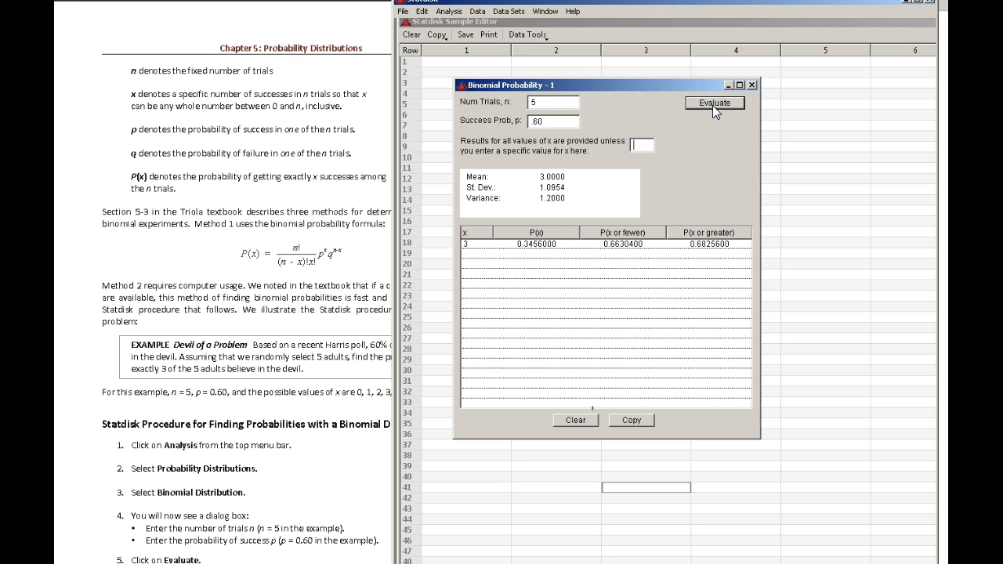
{"action": "left_click", "coordinate": [712, 105]}
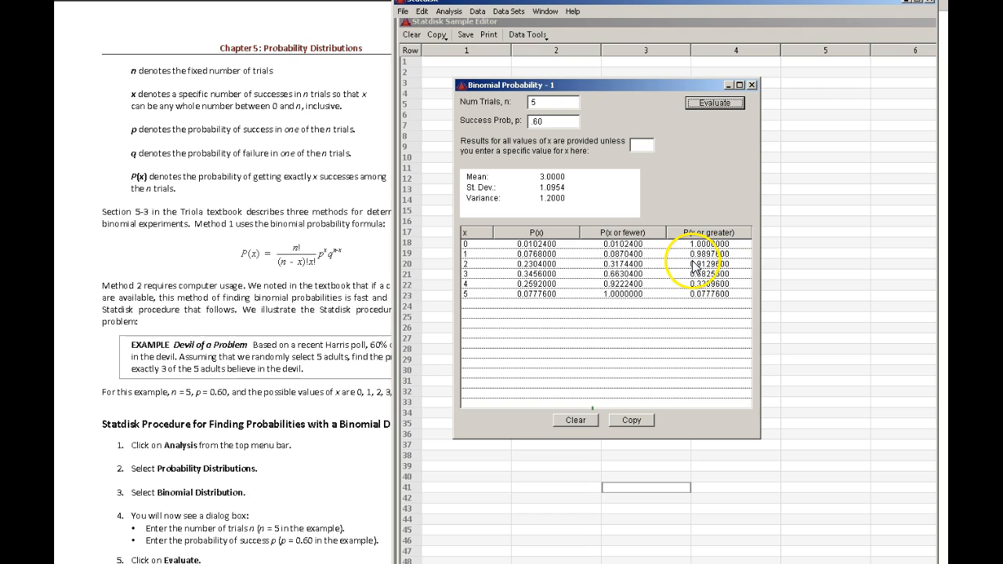
Compare the results with the sample Binomial Probability output on the workbook's following page and return to Statdisk
{"action": "left_click", "coordinate": [286, 445]}
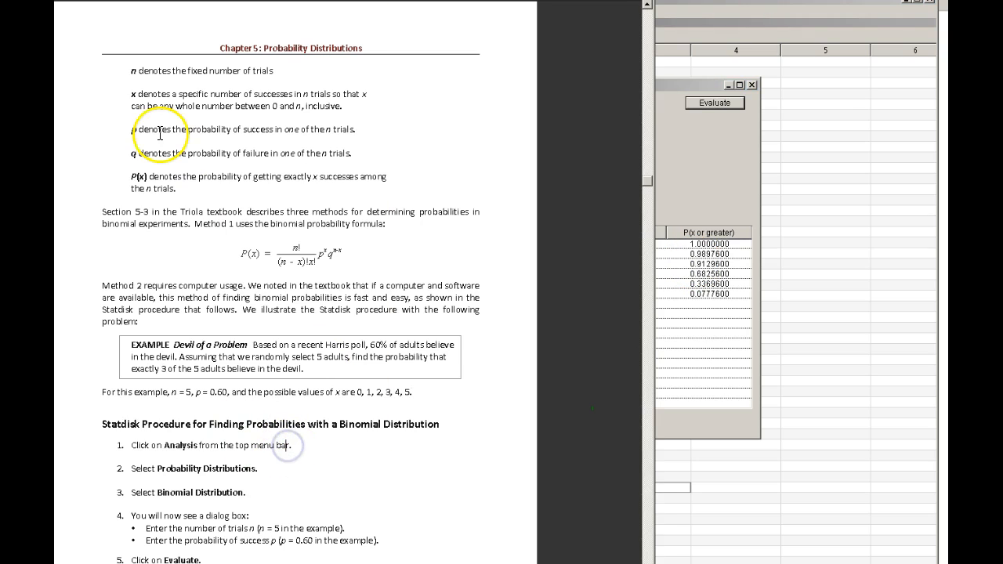
{"action": "scroll", "coordinate": [331, 164], "scroll_direction": "down", "scroll_amount": 5}
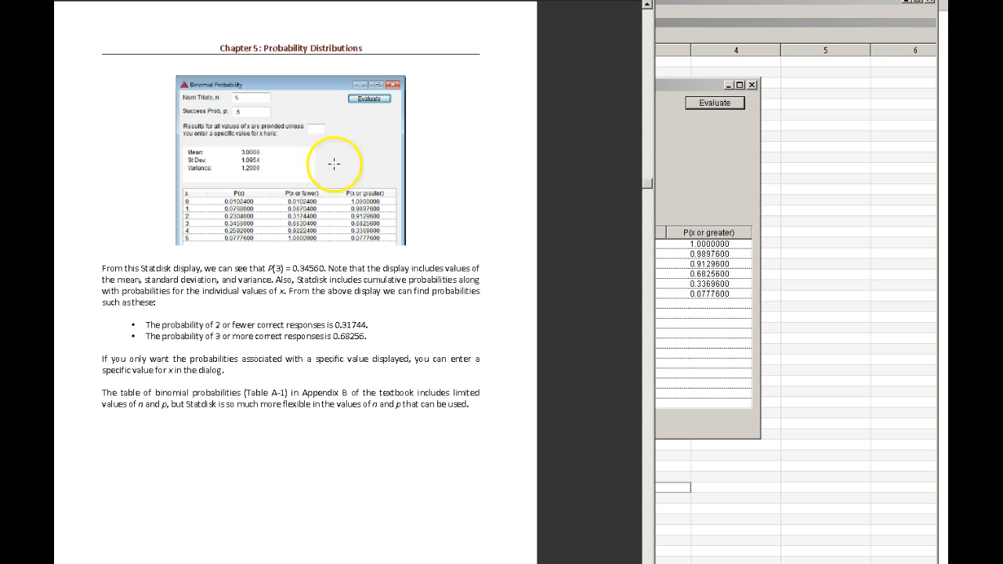
{"action": "left_click", "coordinate": [730, 203]}
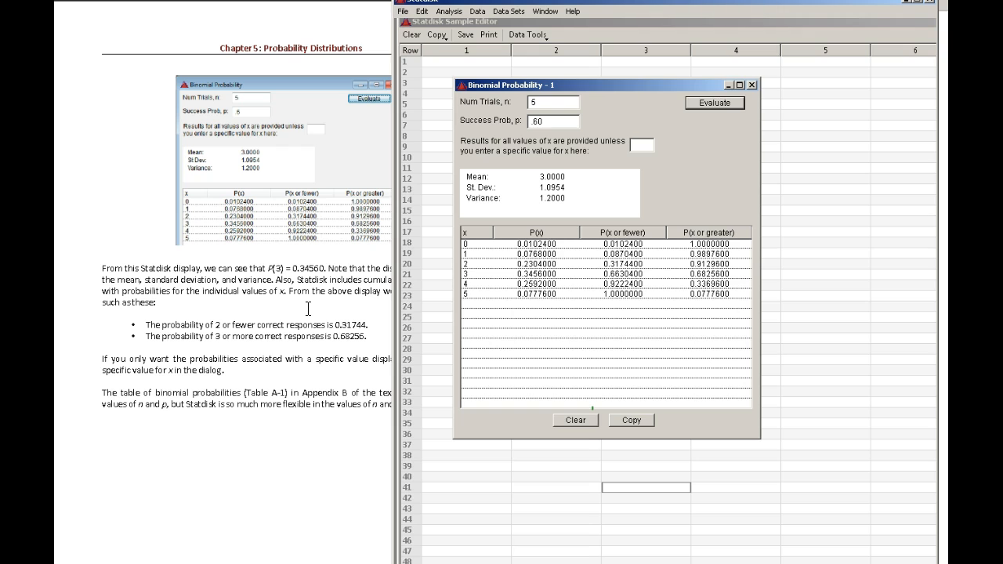
Set the annotation pen to green and write "P(x = 2)" beside the Binomial Probability window
{"action": "left_click", "coordinate": [333, 1]}
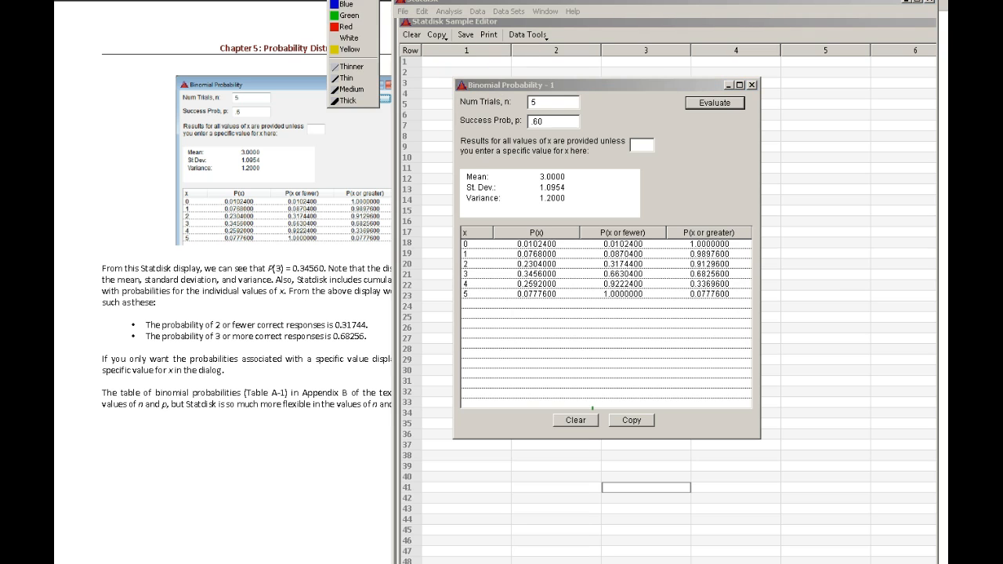
{"action": "left_click", "coordinate": [349, 38]}
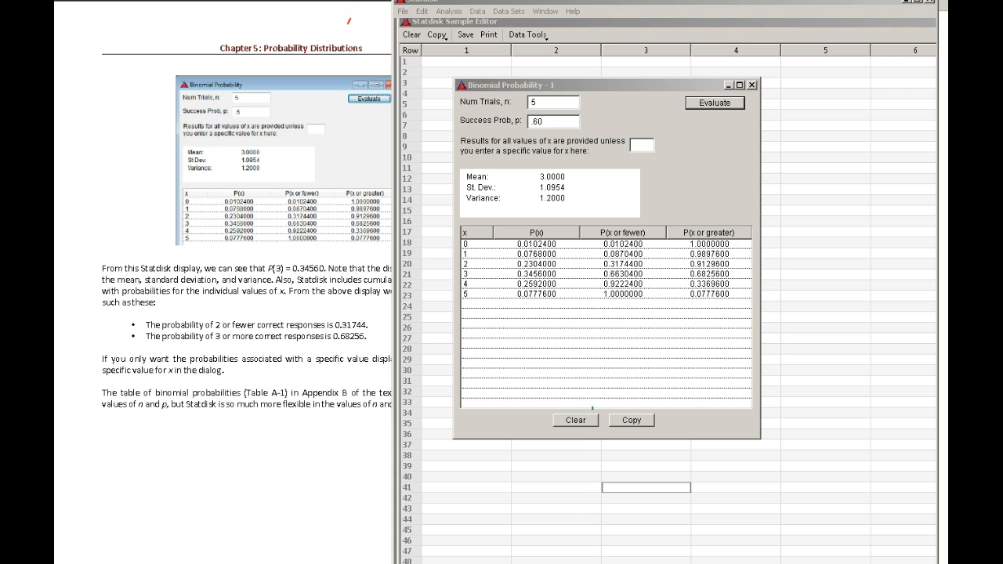
{"action": "left_click", "coordinate": [349, 1]}
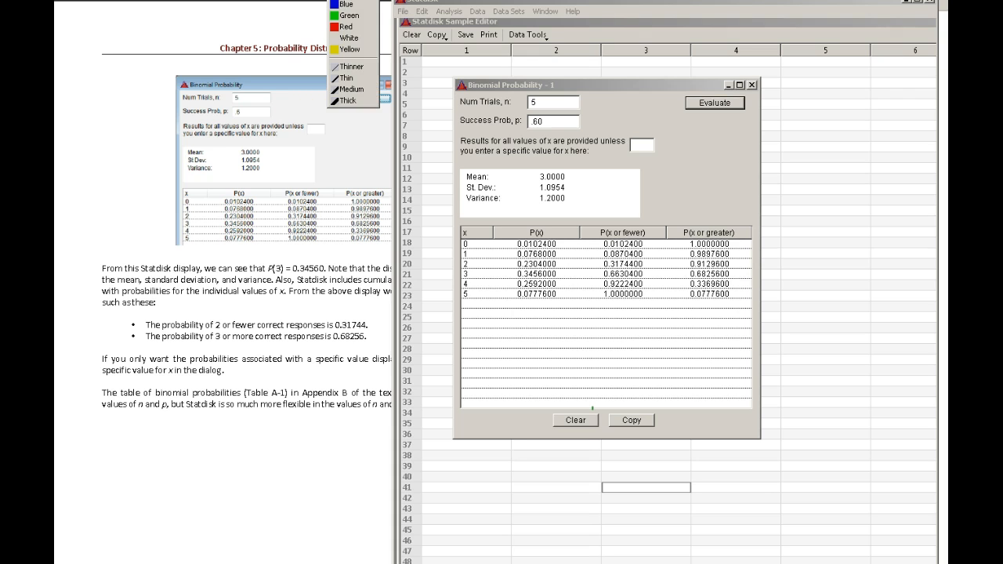
{"action": "left_click", "coordinate": [347, 16]}
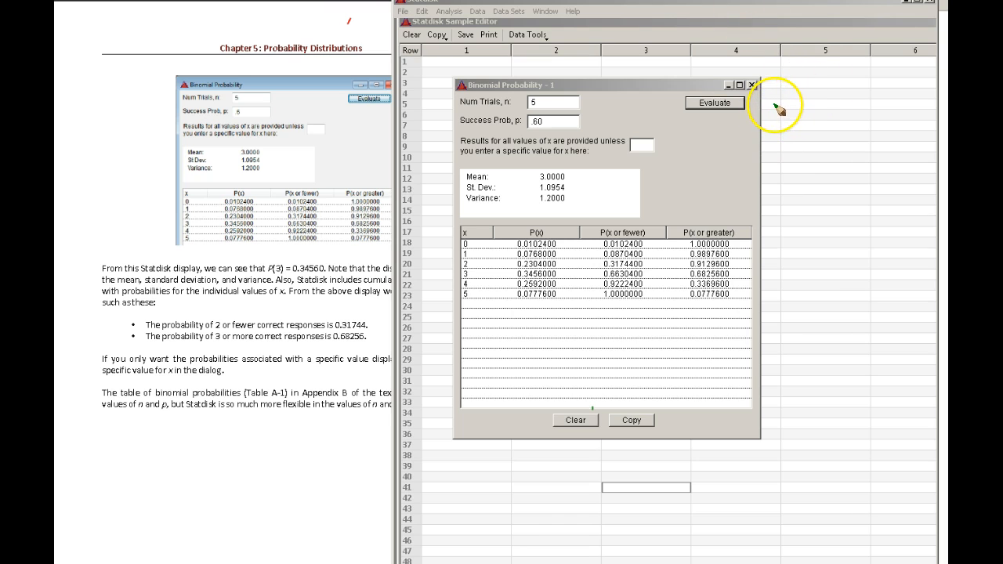
{"action": "mouse_move", "coordinate": [773, 106]}
{"action": "left_mouse_down"}
{"action": "mouse_move", "coordinate": [773, 117]}
{"action": "mouse_move", "coordinate": [777, 108]}
{"action": "mouse_move", "coordinate": [790, 120]}
{"action": "mouse_move", "coordinate": [815, 108]}
{"action": "mouse_move", "coordinate": [842, 121]}
{"action": "left_mouse_up"}
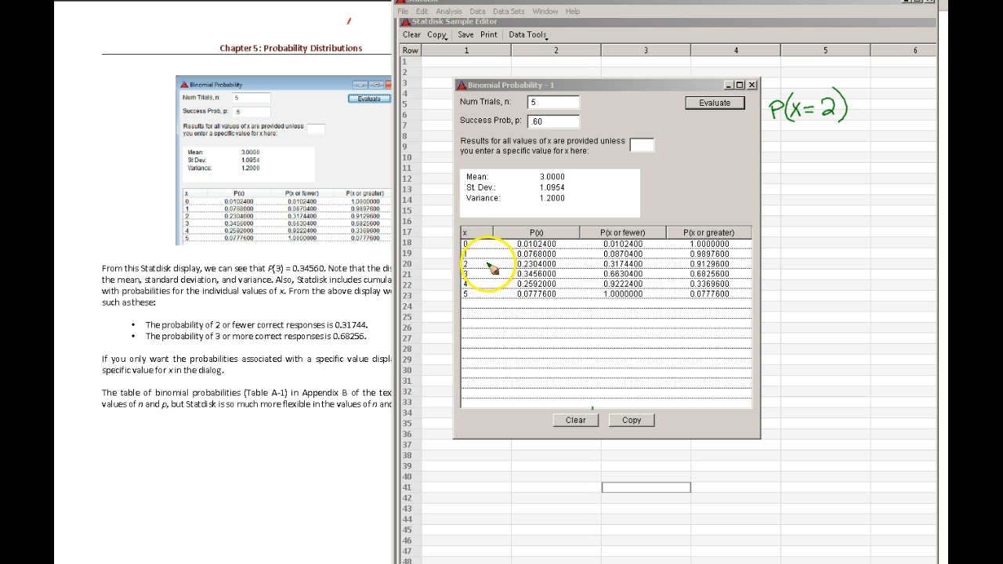
Draw a green arrow to the P(x) value for x = 2 and complete the note with "= .2304"
{"action": "left_click_drag", "start_coordinate": [481, 265], "coordinate": [513, 264]}
{"action": "left_click_drag", "start_coordinate": [513, 264], "coordinate": [506, 269]}
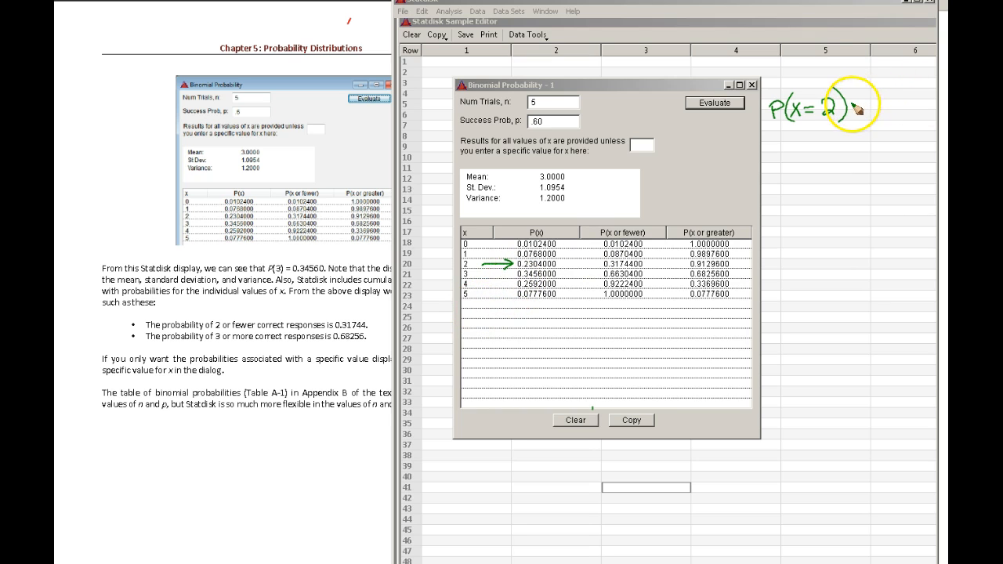
{"action": "mouse_move", "coordinate": [852, 107]}
{"action": "left_mouse_down"}
{"action": "mouse_move", "coordinate": [892, 114]}
{"action": "mouse_move", "coordinate": [902, 103]}
{"action": "mouse_move", "coordinate": [921, 107]}
{"action": "mouse_move", "coordinate": [915, 114]}
{"action": "left_mouse_up"}
{"action": "left_click", "coordinate": [871, 112]}
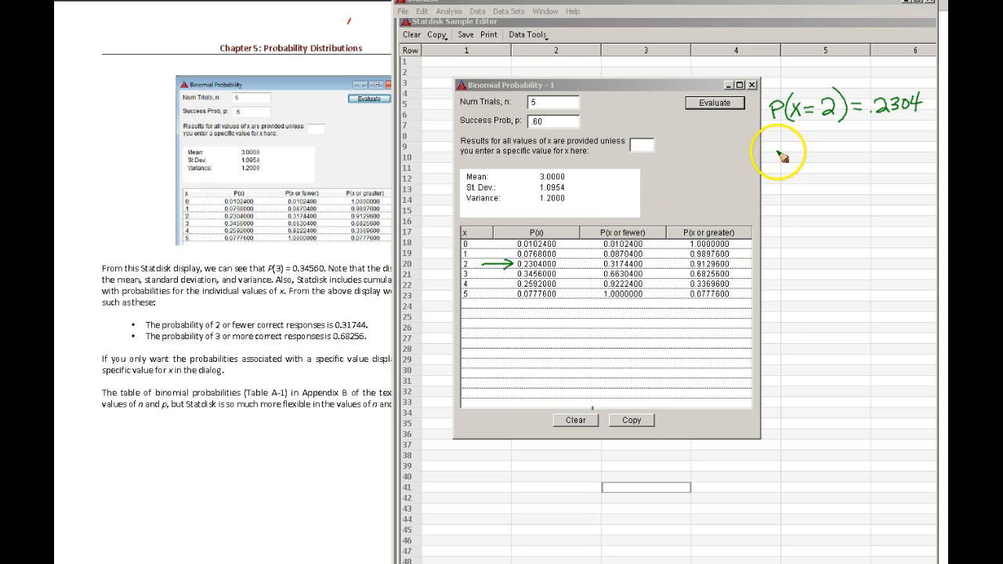
Write "P(x ≤ 2) = .3174" in green below the first note and point an arrow at the matching P(x or fewer) value
{"action": "left_click", "coordinate": [779, 165]}
{"action": "left_click_drag", "start_coordinate": [776, 154], "coordinate": [776, 172]}
{"action": "mouse_move", "coordinate": [777, 153]}
{"action": "left_mouse_down"}
{"action": "mouse_move", "coordinate": [790, 175]}
{"action": "mouse_move", "coordinate": [806, 170]}
{"action": "left_mouse_up"}
{"action": "mouse_move", "coordinate": [806, 155]}
{"action": "left_mouse_down"}
{"action": "mouse_move", "coordinate": [797, 174]}
{"action": "mouse_move", "coordinate": [863, 164]}
{"action": "left_mouse_up"}
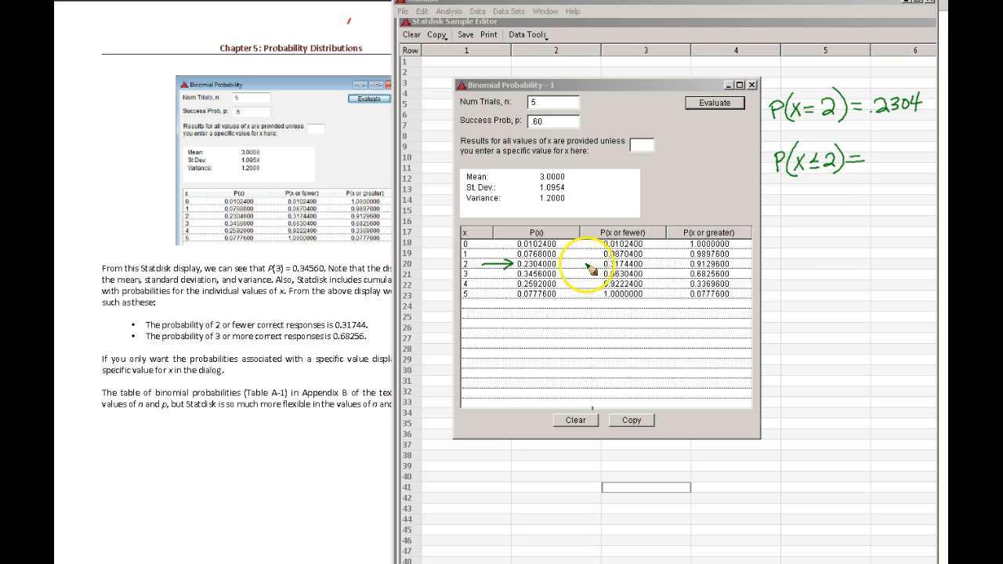
{"action": "mouse_move", "coordinate": [593, 259]}
{"action": "left_mouse_down"}
{"action": "mouse_move", "coordinate": [591, 271]}
{"action": "mouse_move", "coordinate": [603, 263]}
{"action": "left_mouse_up"}
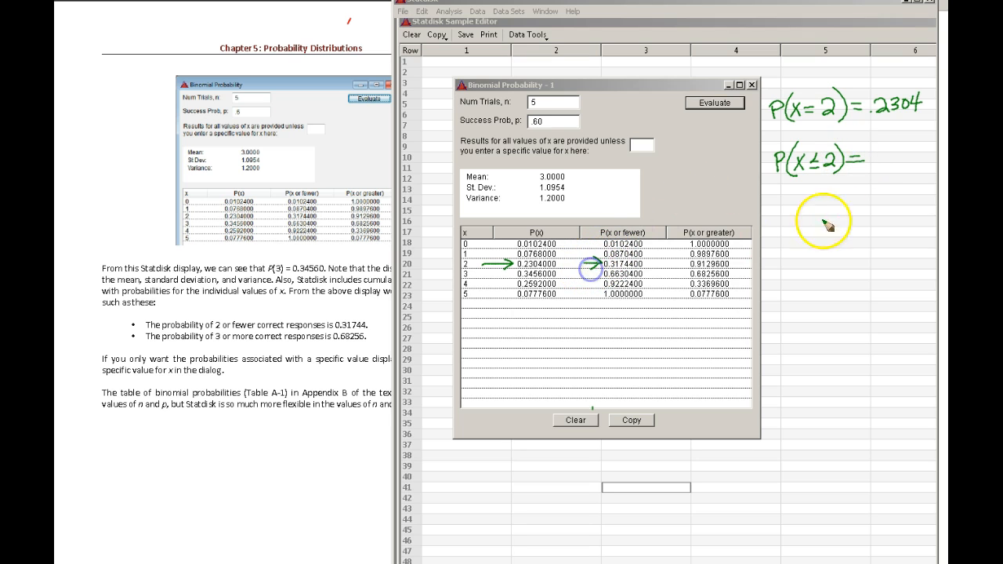
{"action": "left_click", "coordinate": [871, 175]}
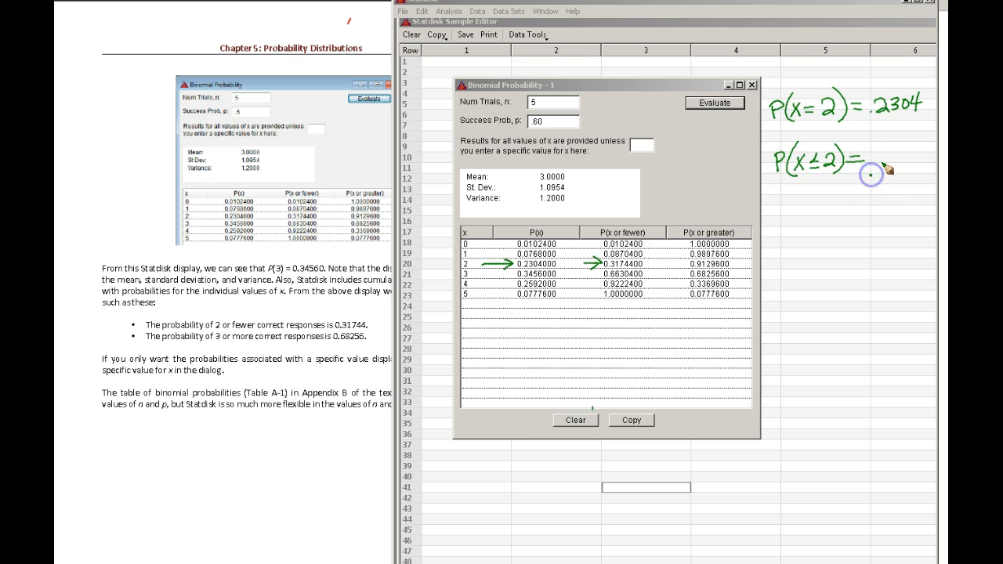
{"action": "mouse_move", "coordinate": [882, 162]}
{"action": "left_mouse_down"}
{"action": "mouse_move", "coordinate": [883, 175]}
{"action": "mouse_move", "coordinate": [898, 174]}
{"action": "mouse_move", "coordinate": [910, 156]}
{"action": "mouse_move", "coordinate": [904, 174]}
{"action": "mouse_move", "coordinate": [925, 166]}
{"action": "mouse_move", "coordinate": [919, 176]}
{"action": "left_mouse_up"}
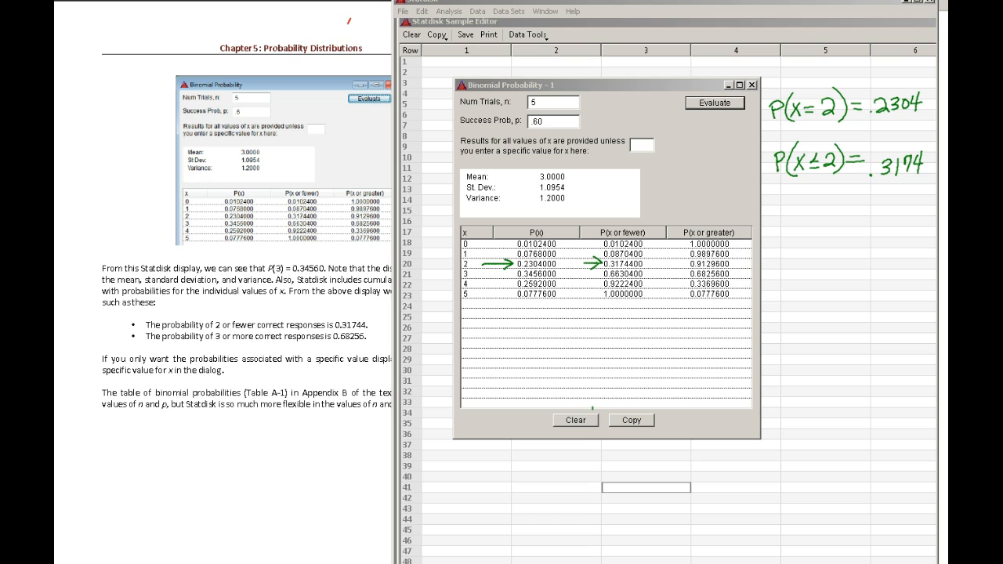
Draw a green bracket under .3174 and an arrow down the P(x) column from x = 0 to x = 2
{"action": "left_click", "coordinate": [348, 22]}
{"action": "left_click", "coordinate": [341, 39]}
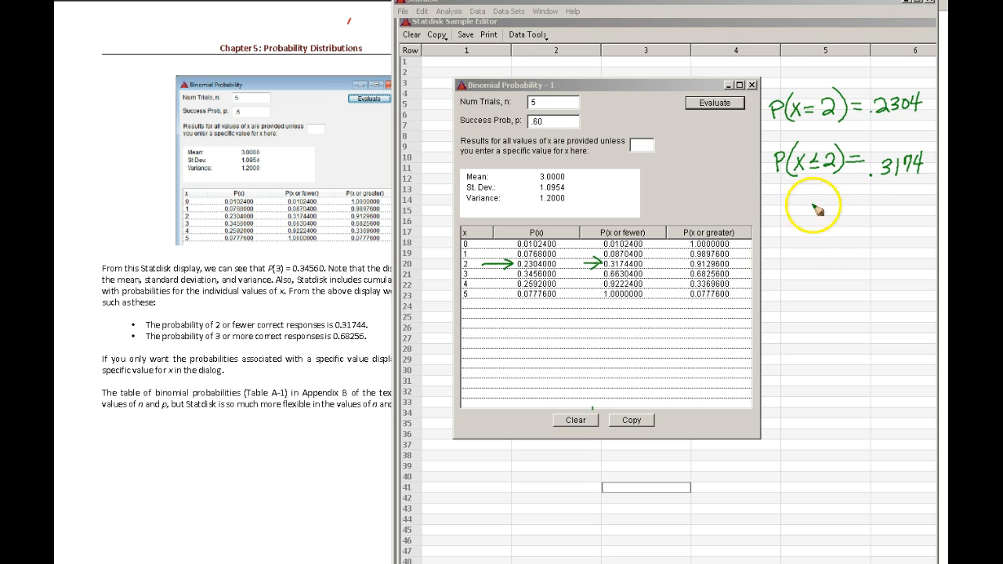
{"action": "mouse_move", "coordinate": [861, 175]}
{"action": "left_mouse_down"}
{"action": "mouse_move", "coordinate": [880, 190]}
{"action": "mouse_move", "coordinate": [932, 191]}
{"action": "mouse_move", "coordinate": [930, 173]}
{"action": "left_mouse_up"}
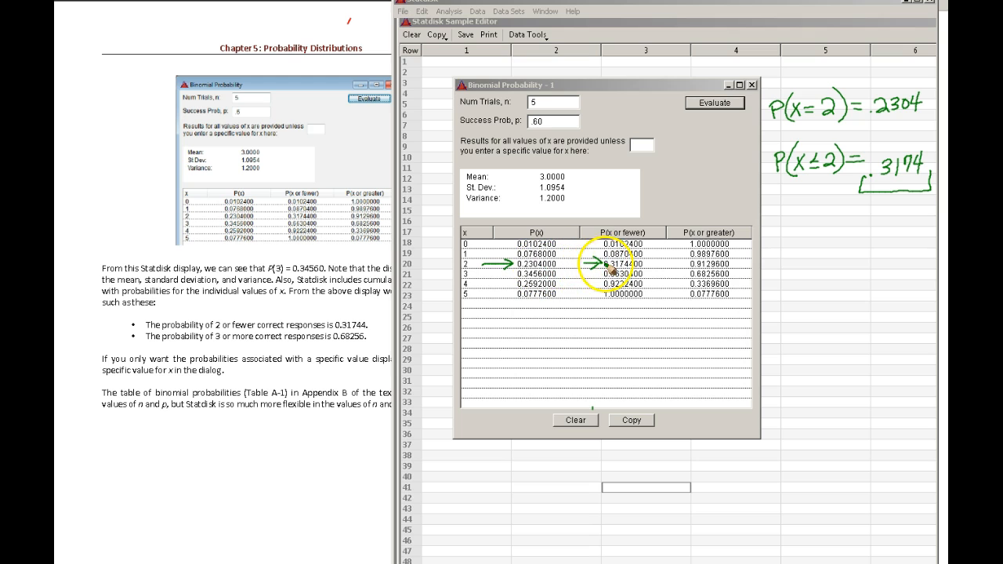
{"action": "left_click", "coordinate": [564, 245]}
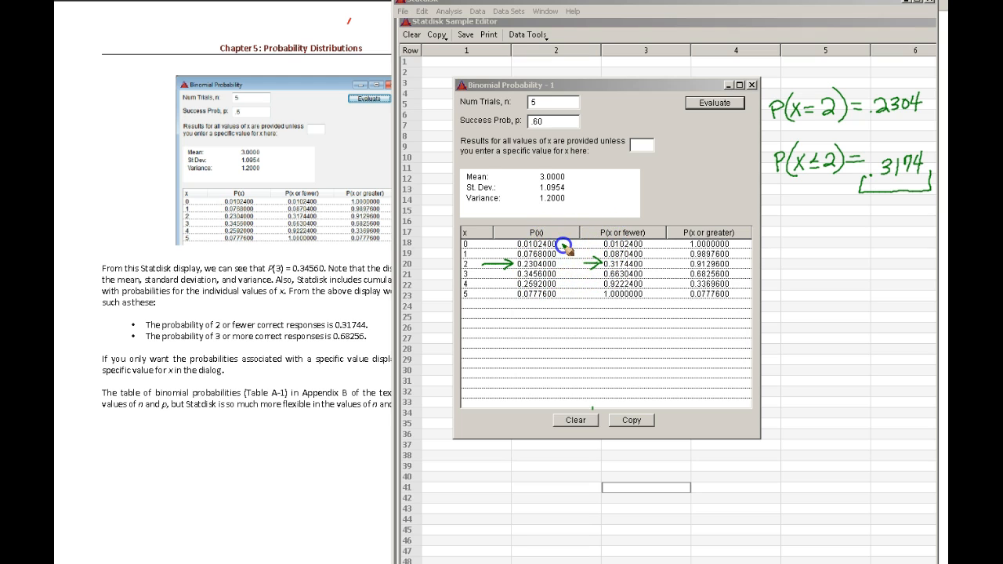
{"action": "left_click_drag", "start_coordinate": [561, 264], "coordinate": [559, 265]}
Switch the pen to red and write the addends .01024, + .076800 and .2304 in a column below the P(x ≤ 2) note
{"action": "left_click", "coordinate": [349, 21]}
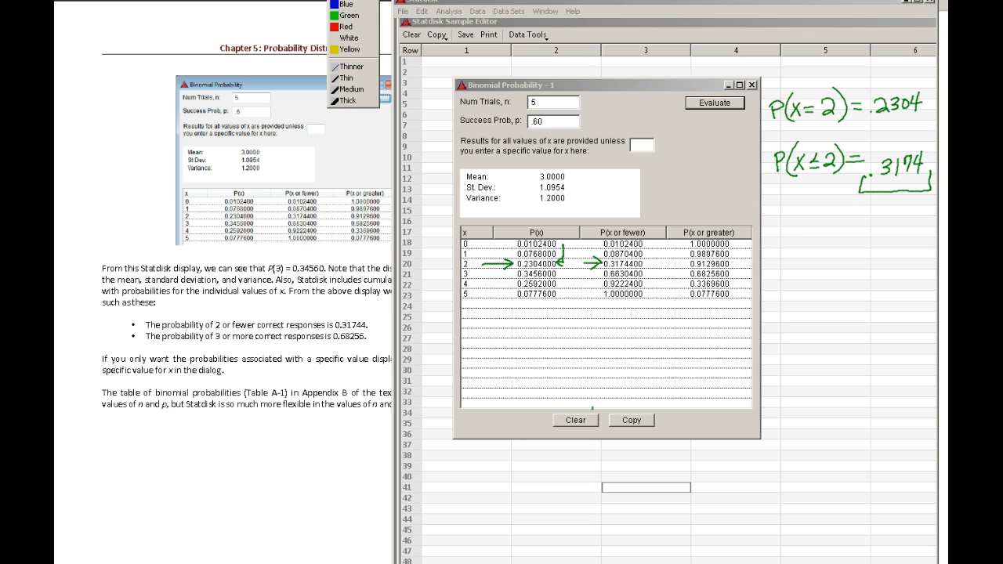
{"action": "left_click", "coordinate": [345, 28]}
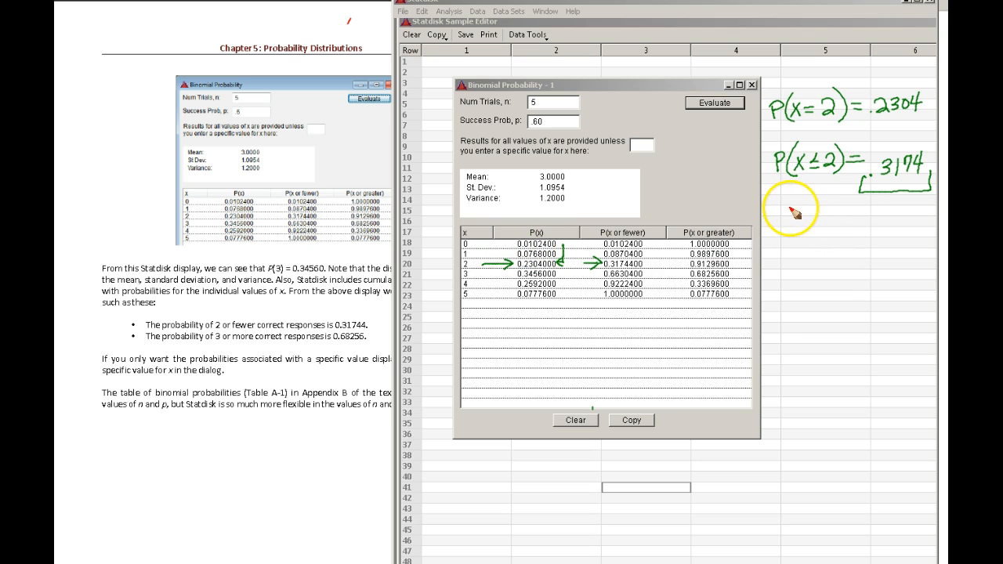
{"action": "left_click", "coordinate": [789, 212]}
{"action": "left_click", "coordinate": [786, 212]}
{"action": "mouse_move", "coordinate": [805, 202]}
{"action": "left_mouse_down"}
{"action": "mouse_move", "coordinate": [802, 213]}
{"action": "mouse_move", "coordinate": [843, 210]}
{"action": "left_mouse_up"}
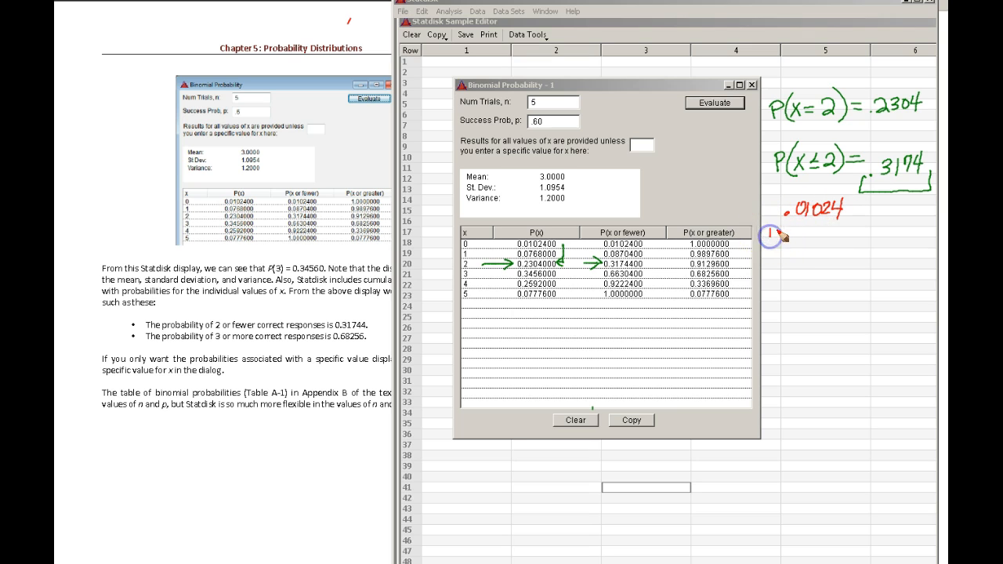
{"action": "left_click_drag", "start_coordinate": [766, 233], "coordinate": [779, 232]}
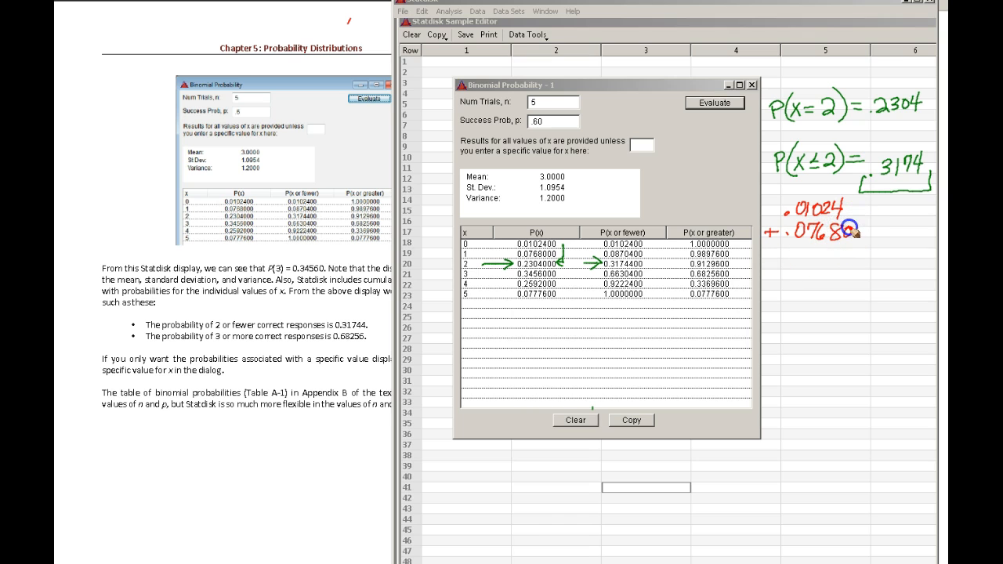
{"action": "left_click_drag", "start_coordinate": [867, 230], "coordinate": [865, 229]}
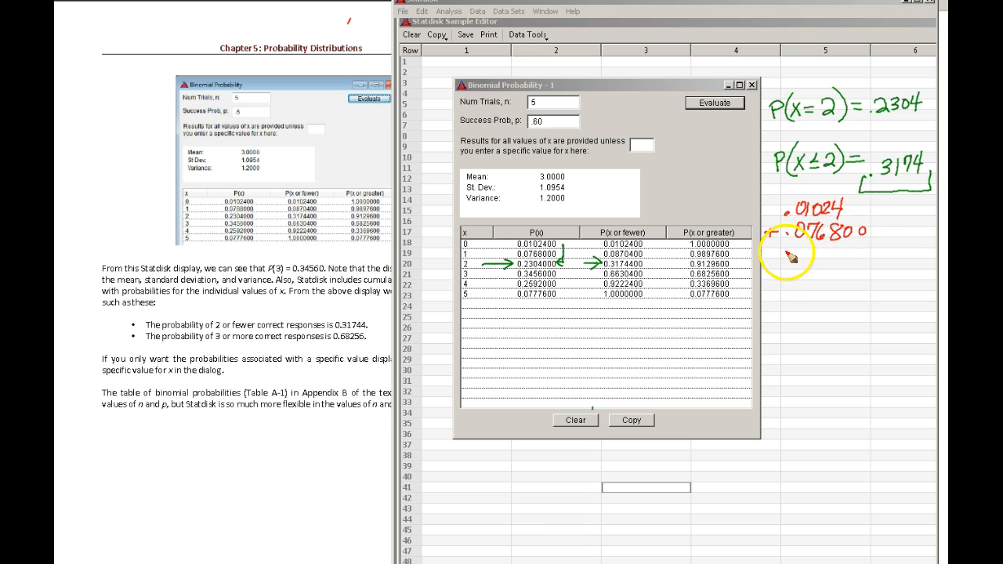
{"action": "left_click", "coordinate": [791, 253]}
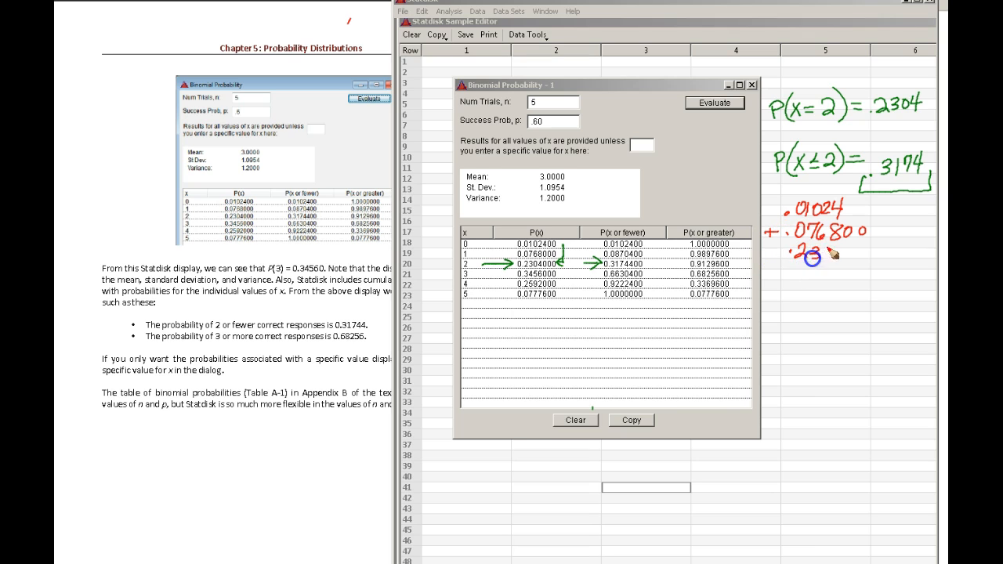
Finish the red addition with a sum line and ".31744", and draw red arrows linking the P(x) values to the x = 2 cumulative value
{"action": "left_click_drag", "start_coordinate": [766, 267], "coordinate": [882, 264]}
{"action": "left_click", "coordinate": [796, 283]}
{"action": "left_click_drag", "start_coordinate": [812, 278], "coordinate": [806, 284]}
{"action": "mouse_move", "coordinate": [827, 272]}
{"action": "left_mouse_down"}
{"action": "mouse_move", "coordinate": [830, 285]}
{"action": "mouse_move", "coordinate": [821, 286]}
{"action": "mouse_move", "coordinate": [881, 278]}
{"action": "mouse_move", "coordinate": [876, 290]}
{"action": "left_mouse_up"}
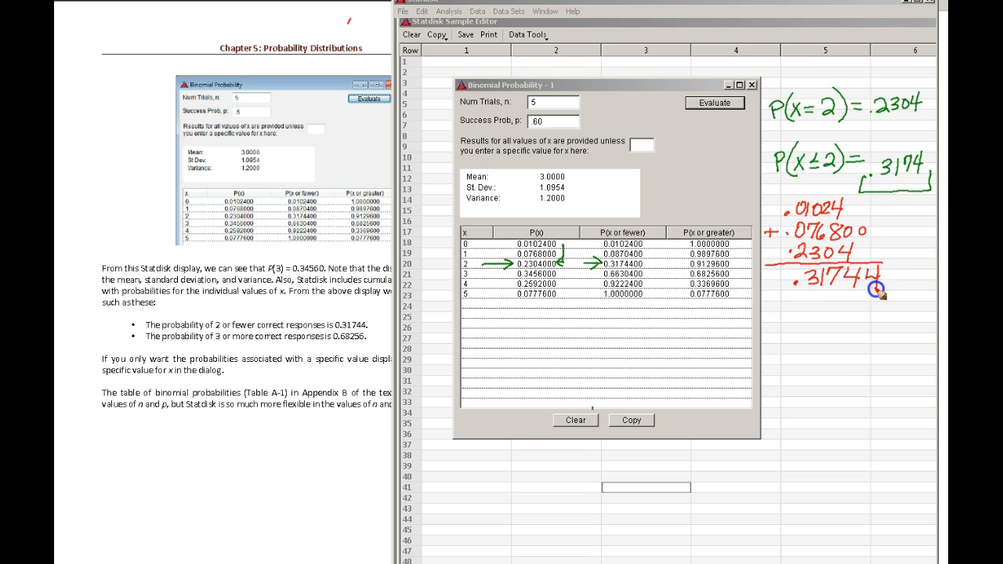
{"action": "left_click", "coordinate": [564, 238]}
{"action": "mouse_move", "coordinate": [565, 238]}
{"action": "left_mouse_down"}
{"action": "mouse_move", "coordinate": [567, 263]}
{"action": "mouse_move", "coordinate": [587, 263]}
{"action": "left_mouse_up"}
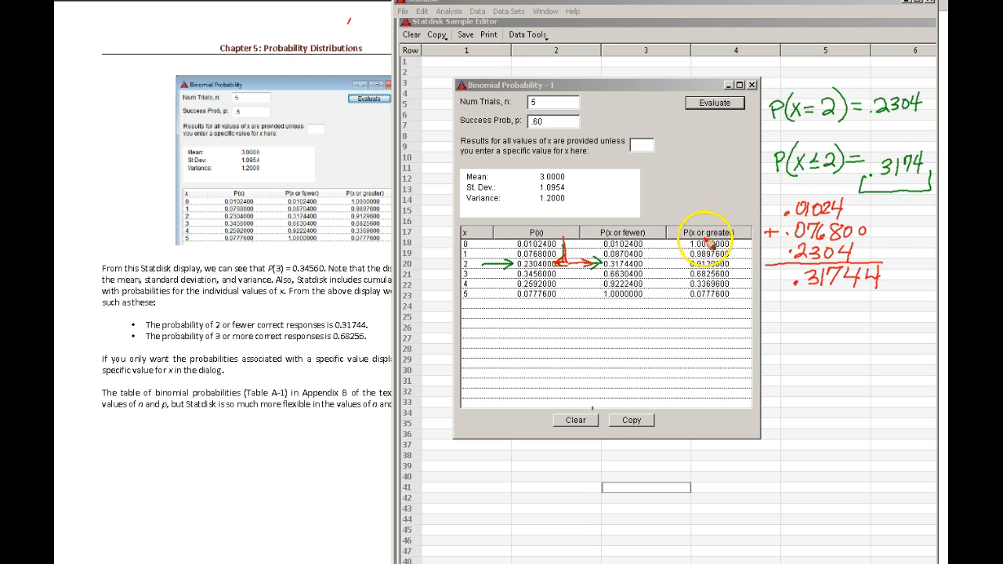
Draw a red arrow to the P(x or greater) value for x = 2 and write "P(x ≥ 2) = 0.91296" under the addition
{"action": "left_click", "coordinate": [671, 266]}
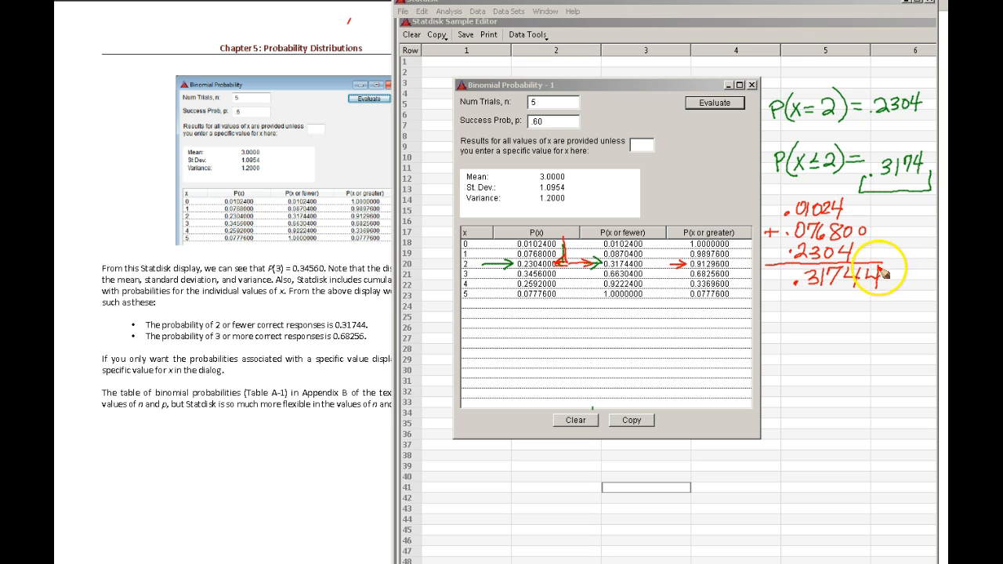
{"action": "left_click", "coordinate": [794, 320]}
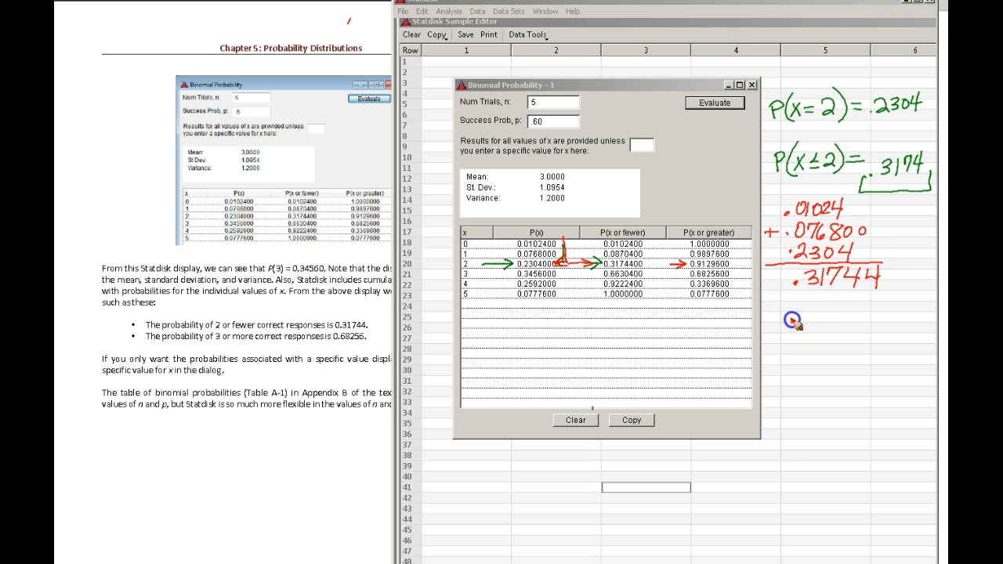
{"action": "mouse_move", "coordinate": [790, 327]}
{"action": "left_mouse_down"}
{"action": "mouse_move", "coordinate": [787, 335]}
{"action": "mouse_move", "coordinate": [817, 335]}
{"action": "left_mouse_up"}
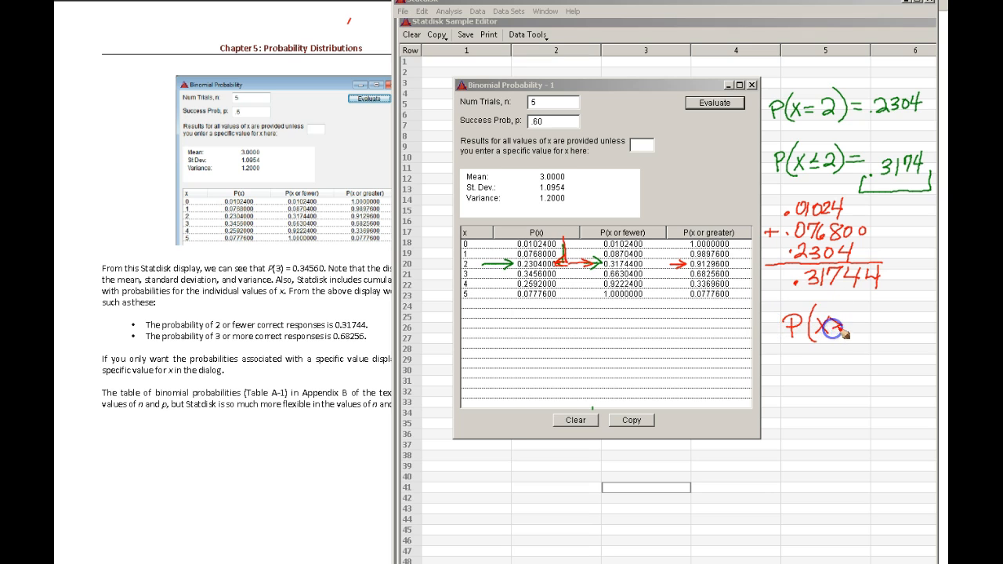
{"action": "mouse_move", "coordinate": [856, 318]}
{"action": "left_mouse_down"}
{"action": "mouse_move", "coordinate": [862, 339]}
{"action": "mouse_move", "coordinate": [833, 358]}
{"action": "left_mouse_up"}
{"action": "left_click", "coordinate": [851, 352]}
{"action": "left_click", "coordinate": [855, 365]}
{"action": "left_click_drag", "start_coordinate": [882, 350], "coordinate": [880, 366]}
{"action": "left_click", "coordinate": [900, 354]}
{"action": "left_click", "coordinate": [910, 351]}
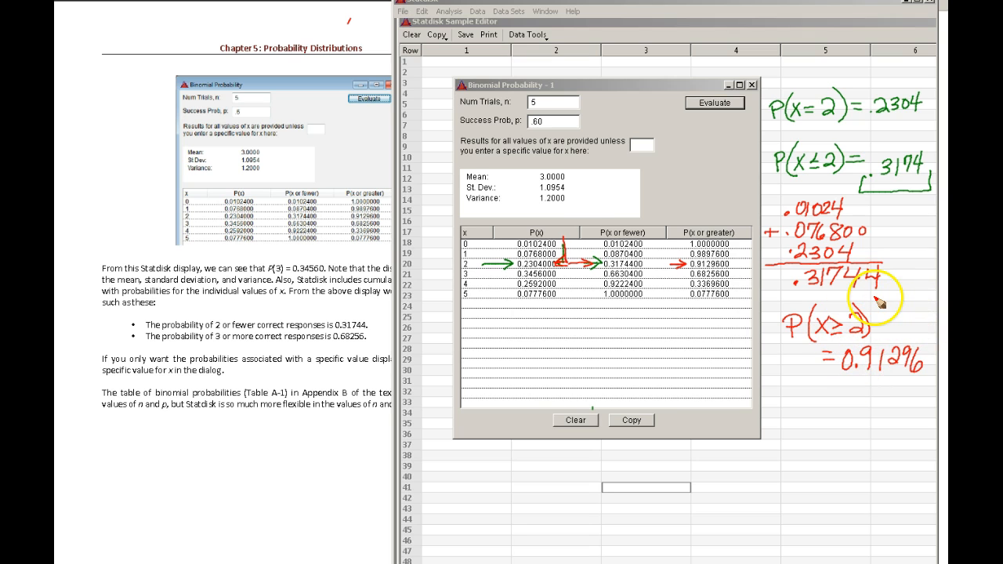
Mark the P(x) values for x = 2 to 5 with red dots and a bracket, and circle "= 0.91296"
{"action": "left_click", "coordinate": [515, 265]}
{"action": "left_click", "coordinate": [513, 275]}
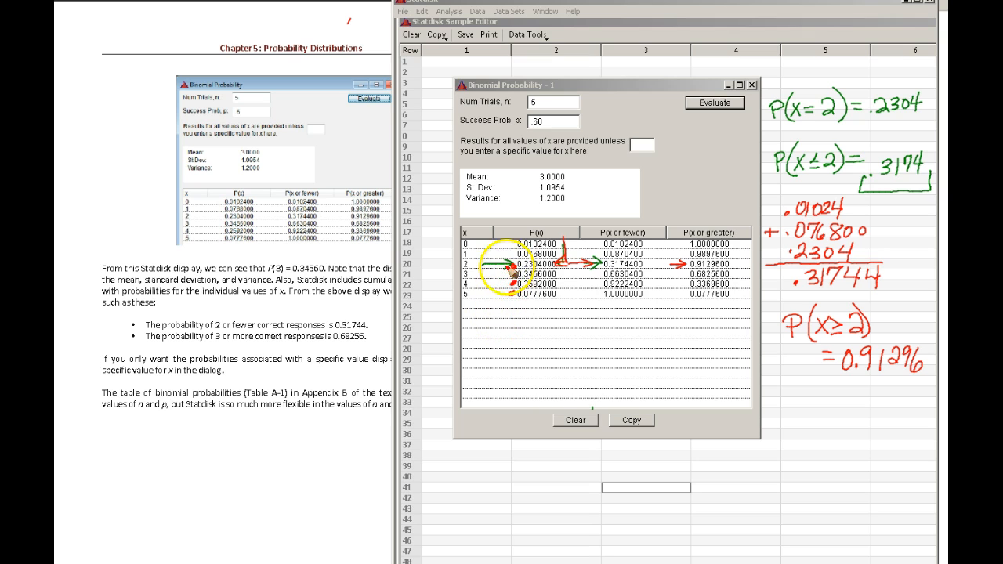
{"action": "left_click_drag", "start_coordinate": [512, 268], "coordinate": [504, 289]}
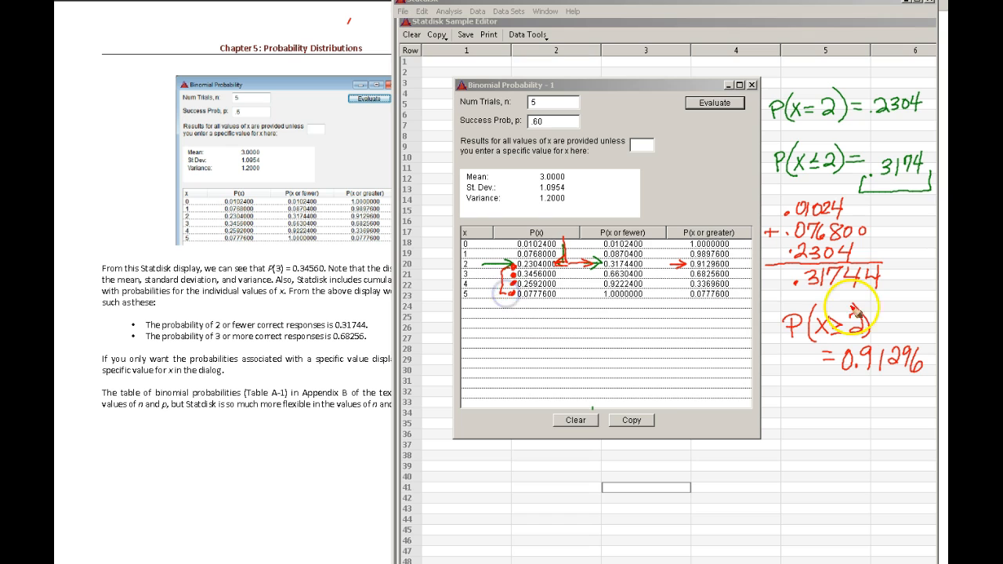
{"action": "mouse_move", "coordinate": [827, 376]}
{"action": "left_mouse_down"}
{"action": "mouse_move", "coordinate": [877, 386]}
{"action": "mouse_move", "coordinate": [933, 370]}
{"action": "mouse_move", "coordinate": [885, 331]}
{"action": "mouse_move", "coordinate": [823, 375]}
{"action": "left_mouse_up"}
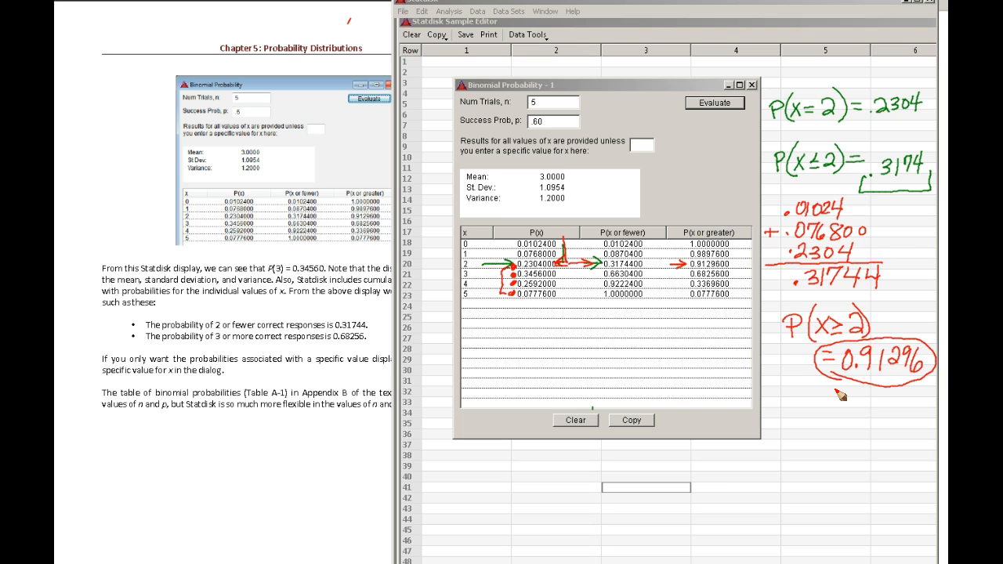
Draw red "<" and ">" symbols below the circled 0.91296 and a small red arrowhead beside x = 2 in the results table
{"action": "left_click", "coordinate": [839, 422]}
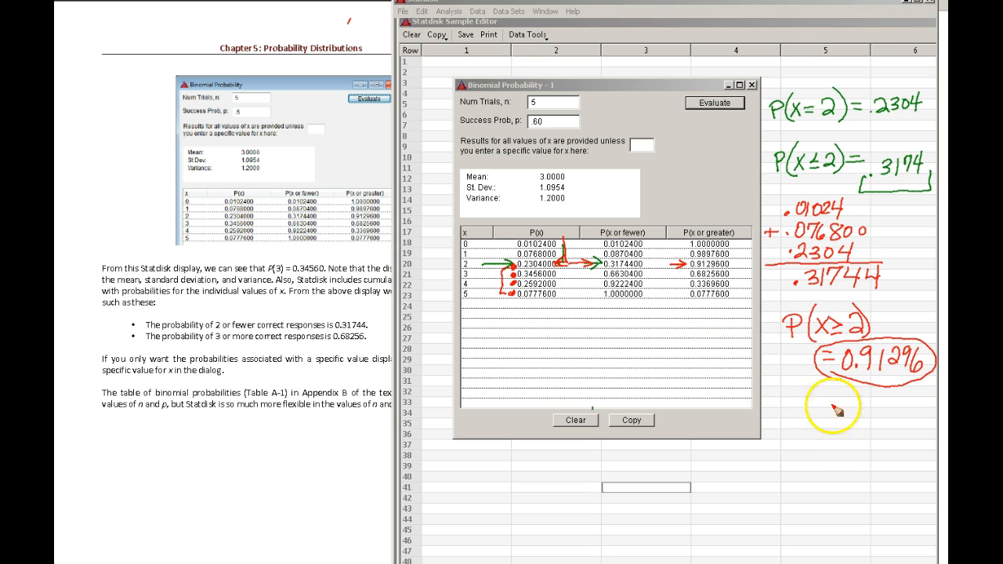
{"action": "mouse_move", "coordinate": [829, 424]}
{"action": "left_mouse_down"}
{"action": "mouse_move", "coordinate": [811, 445]}
{"action": "mouse_move", "coordinate": [845, 447]}
{"action": "left_mouse_up"}
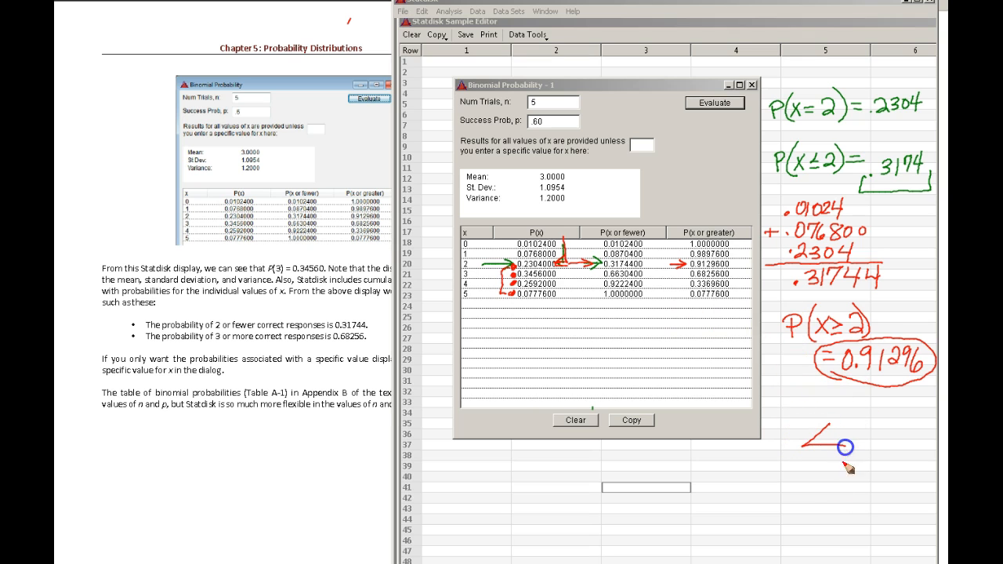
{"action": "left_click_drag", "start_coordinate": [816, 481], "coordinate": [811, 506]}
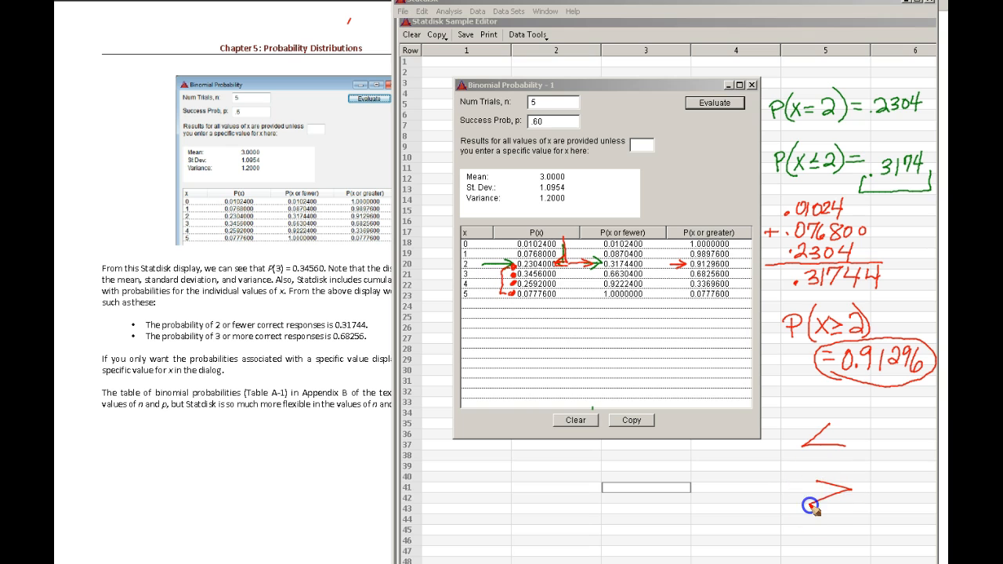
{"action": "left_click", "coordinate": [473, 265]}
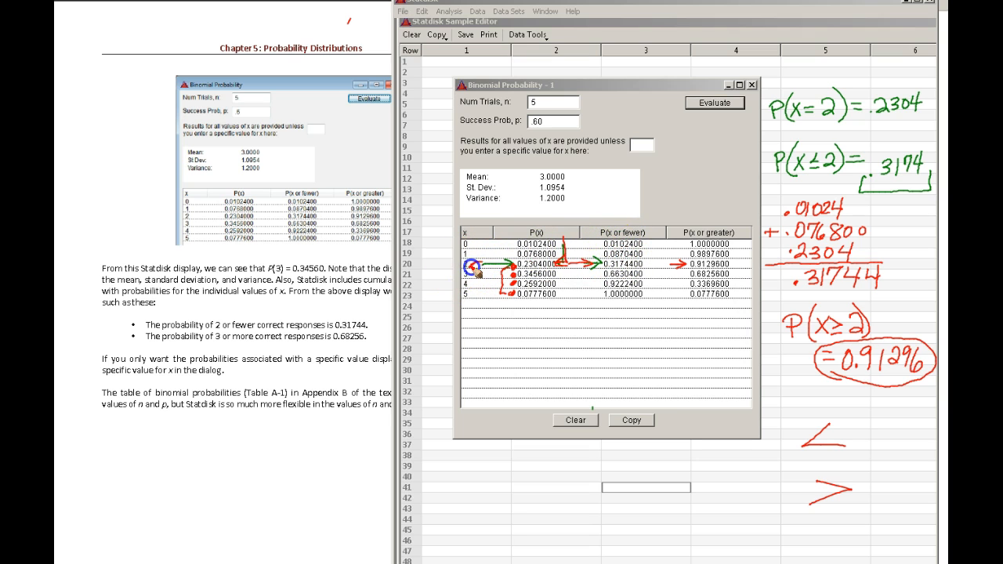
Write "P(x < 3)" in red beside the ">" symbol and add another stroke to that symbol
{"action": "mouse_move", "coordinate": [690, 514]}
{"action": "left_mouse_down"}
{"action": "mouse_move", "coordinate": [695, 522]}
{"action": "mouse_move", "coordinate": [694, 504]}
{"action": "mouse_move", "coordinate": [726, 530]}
{"action": "mouse_move", "coordinate": [729, 510]}
{"action": "mouse_move", "coordinate": [712, 507]}
{"action": "mouse_move", "coordinate": [726, 519]}
{"action": "left_mouse_up"}
{"action": "mouse_move", "coordinate": [740, 477]}
{"action": "left_mouse_down"}
{"action": "mouse_move", "coordinate": [751, 497]}
{"action": "mouse_move", "coordinate": [733, 520]}
{"action": "mouse_move", "coordinate": [771, 527]}
{"action": "left_mouse_up"}
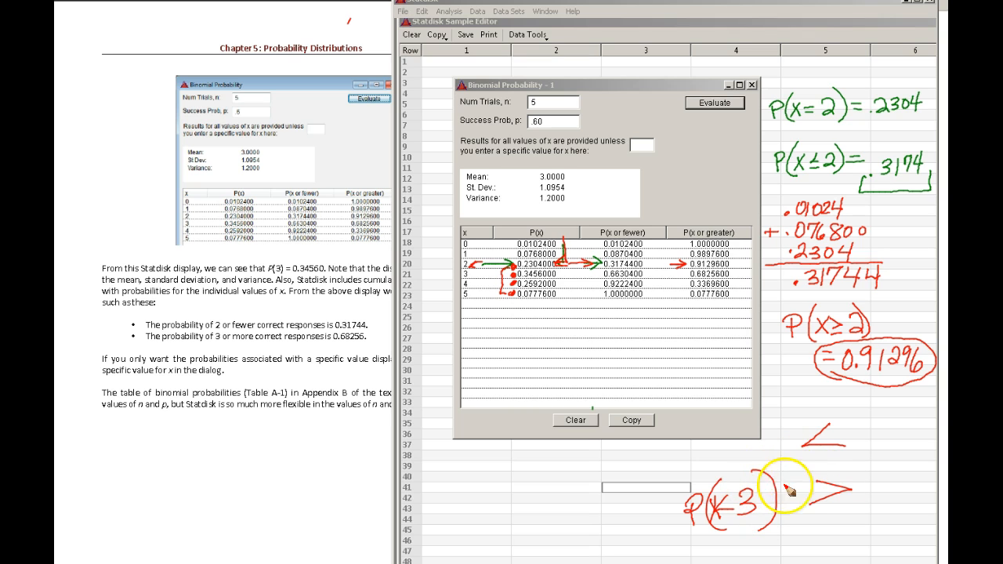
{"action": "mouse_move", "coordinate": [818, 489]}
{"action": "left_mouse_down"}
{"action": "mouse_move", "coordinate": [823, 482]}
{"action": "mouse_move", "coordinate": [797, 506]}
{"action": "mouse_move", "coordinate": [810, 506]}
{"action": "left_mouse_up"}
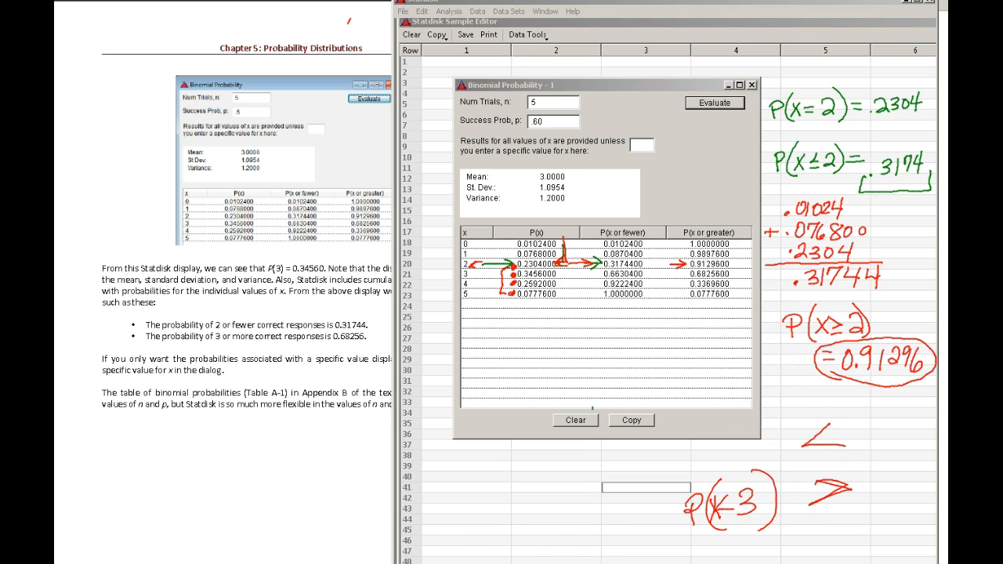
Check problem 5-7 in the document, then evaluate the binomial probabilities for n = 100 and p = 0.5121 without a specific x
{"action": "key", "text": "alt+Tab"}
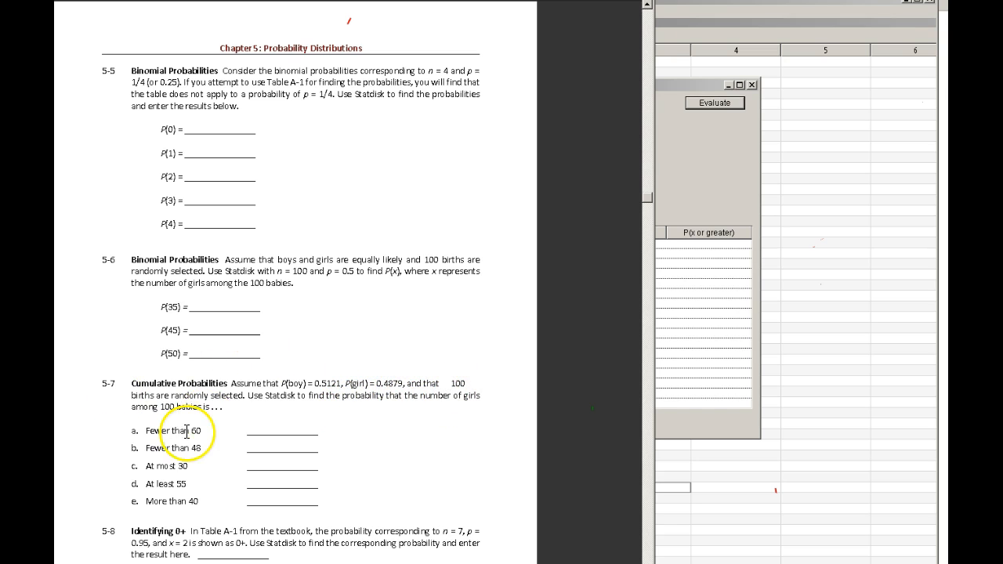
{"action": "left_click", "coordinate": [696, 207]}
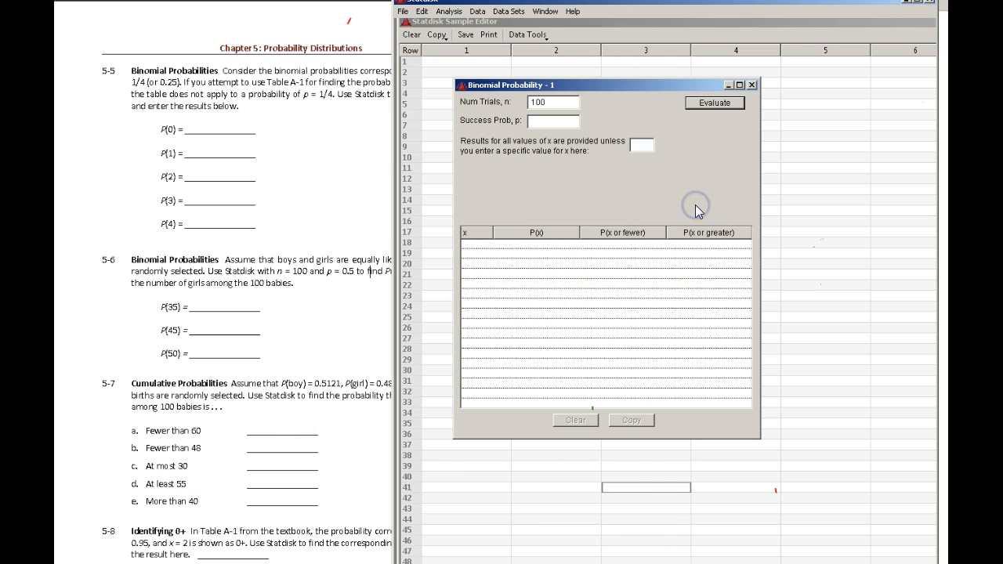
{"action": "left_click", "coordinate": [545, 122]}
{"action": "left_click", "coordinate": [710, 103]}
{"action": "left_click", "coordinate": [636, 145]}
{"action": "left_click", "coordinate": [708, 106]}
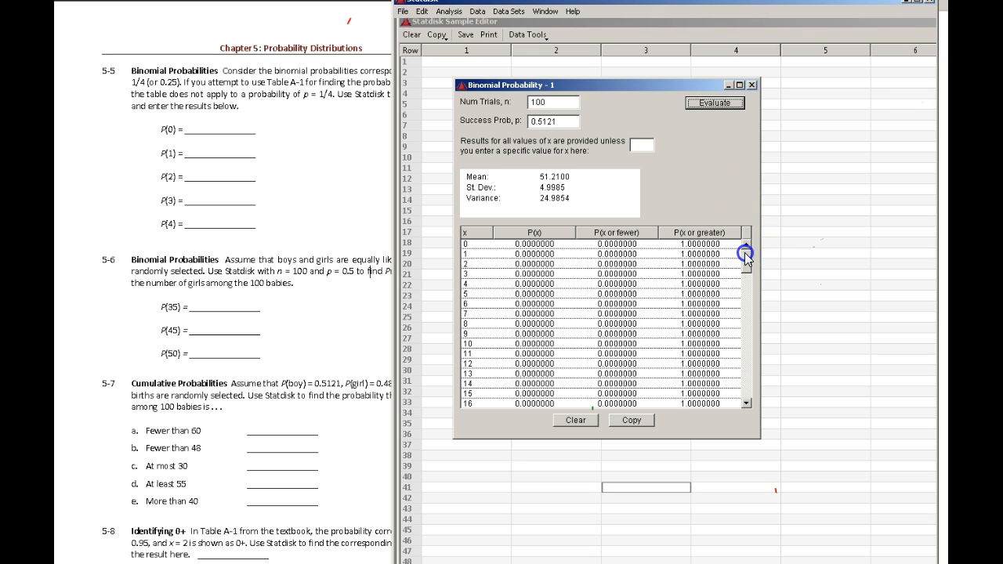
Find the rows around x = 60 in the results table and highlight x = 60, then x = 59
{"action": "left_click_drag", "start_coordinate": [747, 255], "coordinate": [746, 261]}
{"action": "left_click_drag", "start_coordinate": [747, 264], "coordinate": [748, 323]}
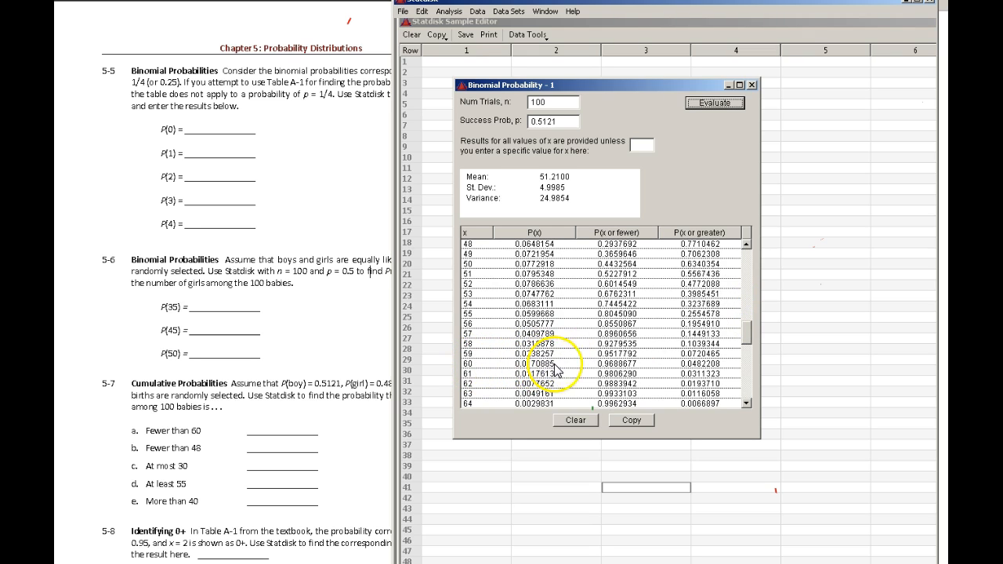
{"action": "left_click", "coordinate": [606, 366]}
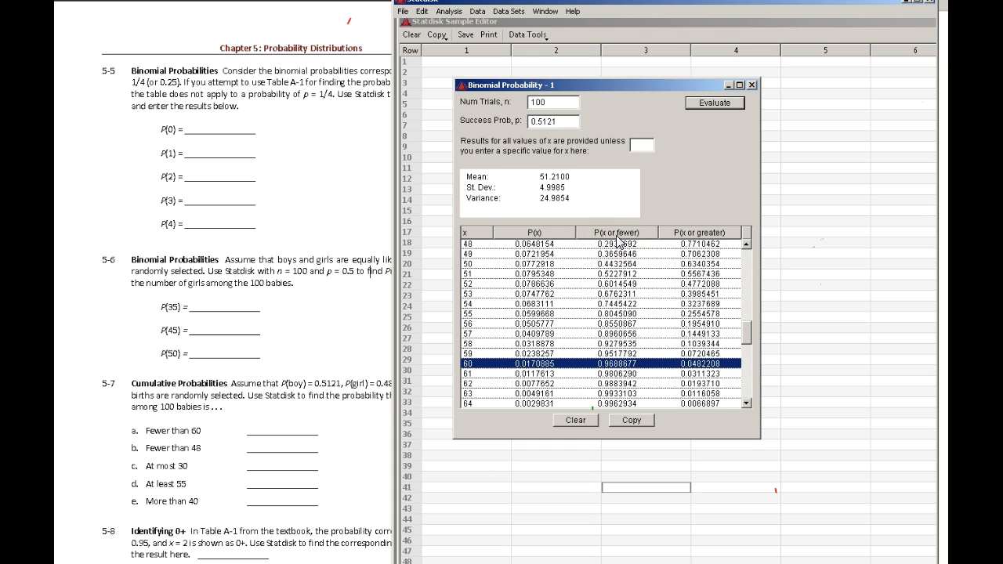
{"action": "left_click", "coordinate": [619, 354]}
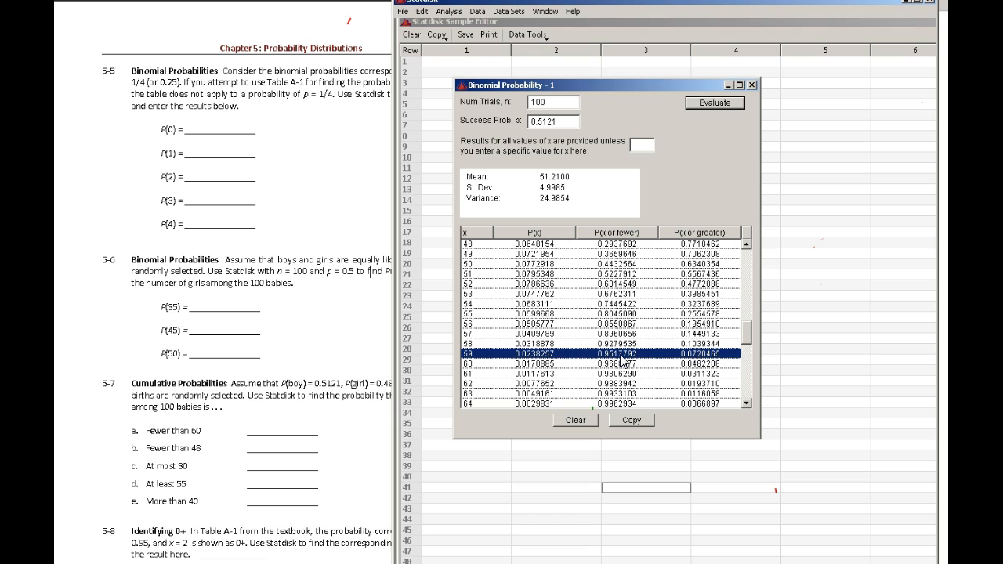
Evaluate the probabilities for the specific value x = 59 to answer "Fewer than 60"
{"action": "left_click", "coordinate": [642, 144]}
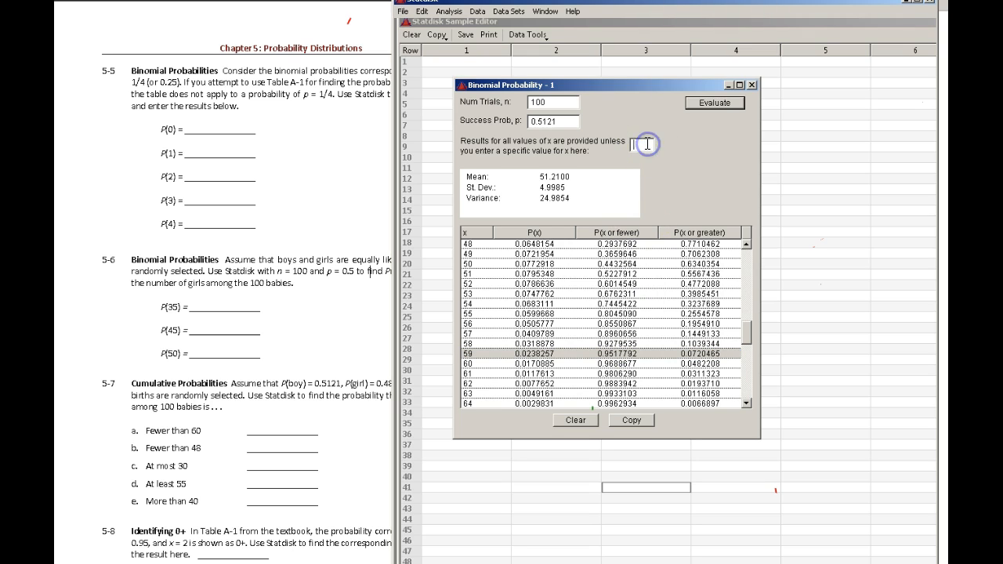
{"action": "type", "text": "59"}
{"action": "left_click", "coordinate": [690, 107]}
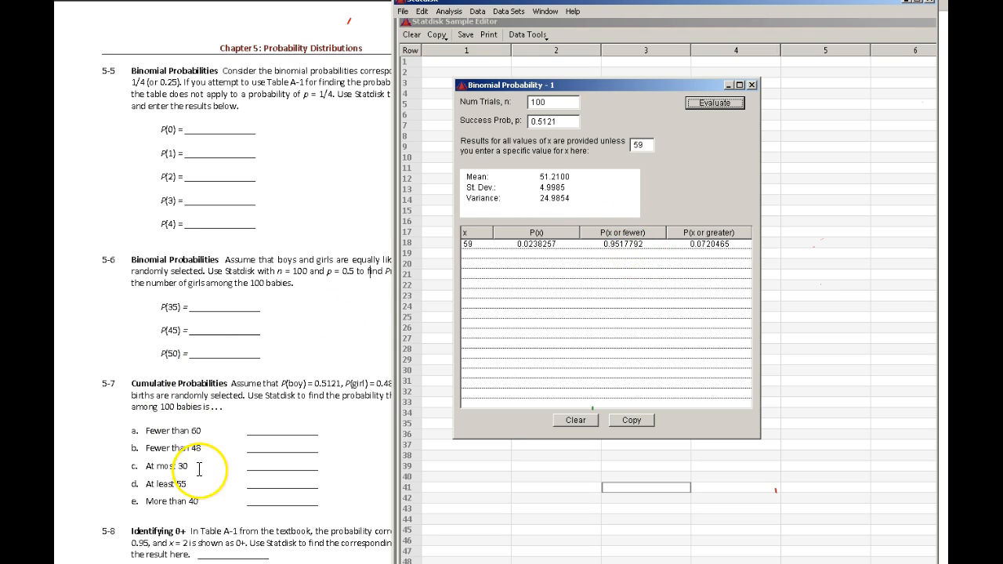
Change the specific x value to 47 and evaluate it for "Fewer than 48"
{"action": "double_click", "coordinate": [649, 142]}
{"action": "type", "text": "47"}
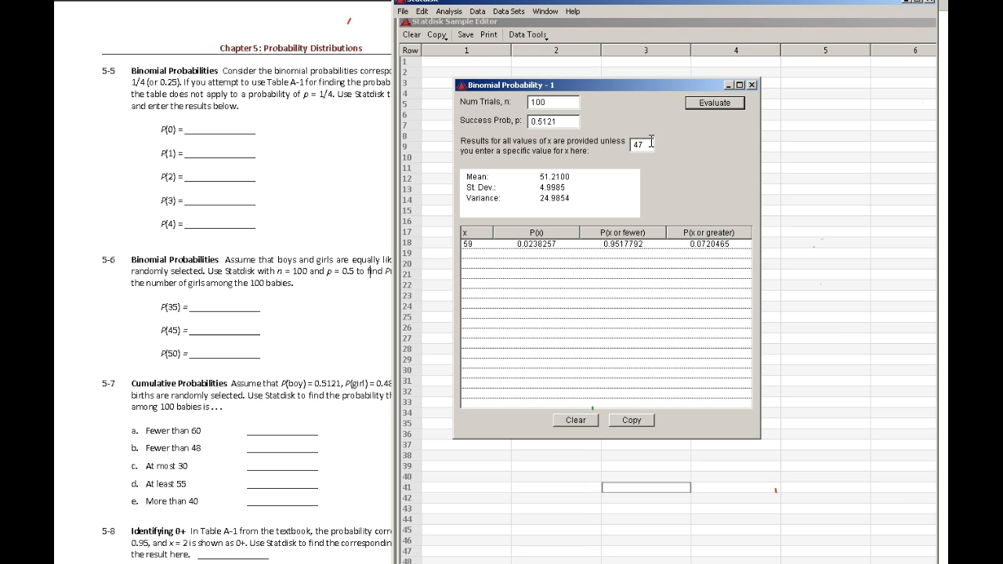
{"action": "left_click", "coordinate": [702, 103]}
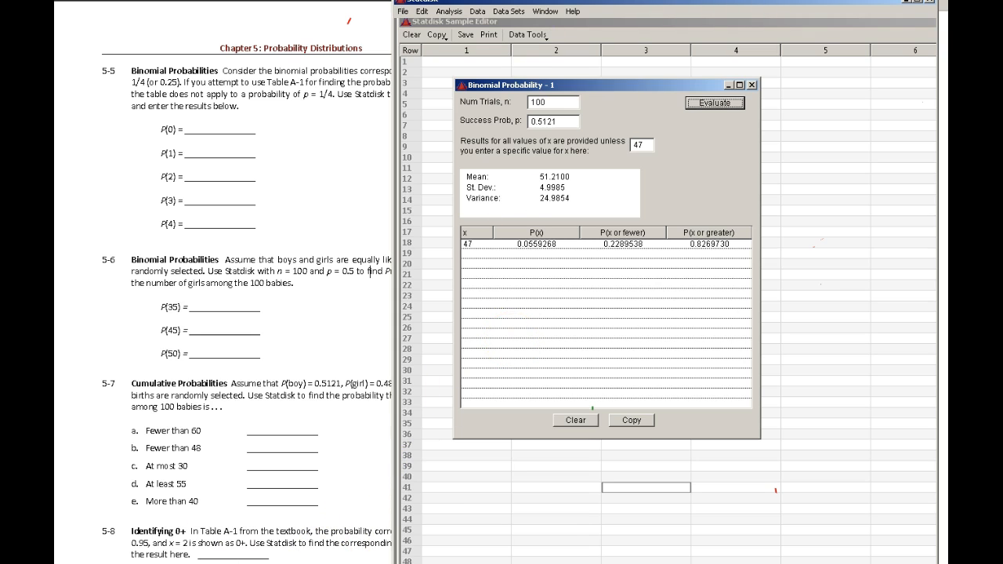
Switch the pen to green and write "x ≤ 30" in the empty area beside the Binomial Probability dialog
{"action": "right_click", "coordinate": [349, 21]}
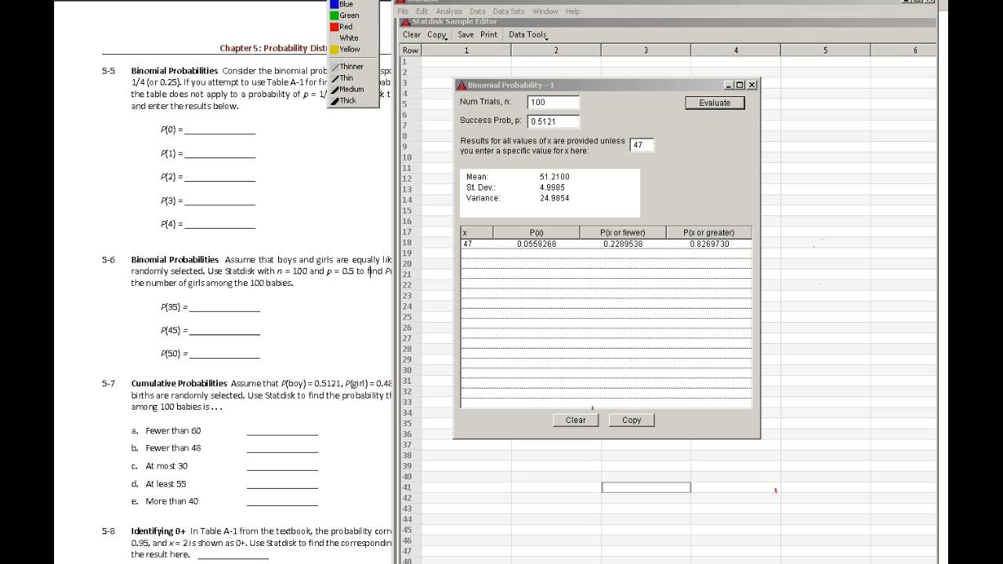
{"action": "left_click", "coordinate": [352, 17]}
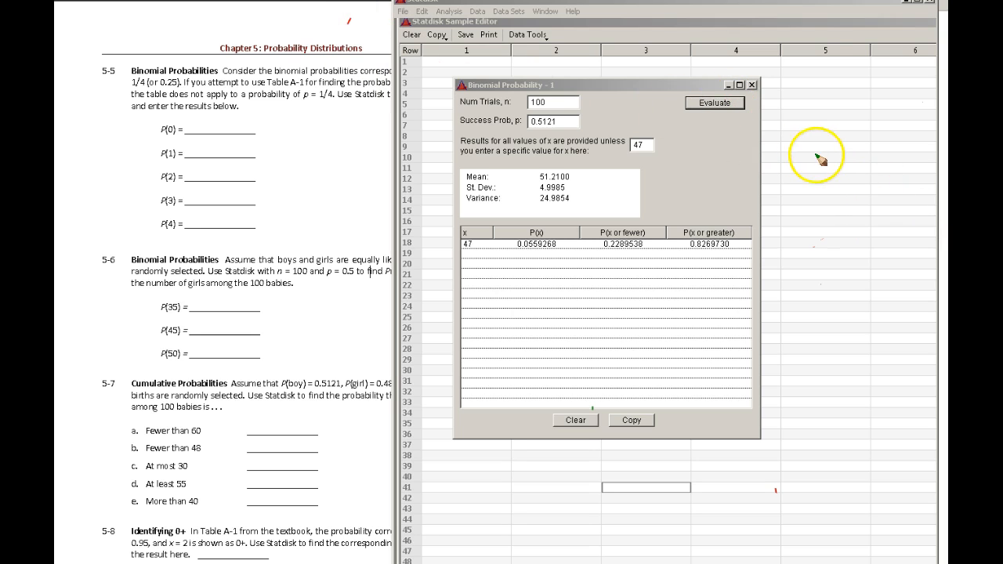
{"action": "mouse_move", "coordinate": [829, 174]}
{"action": "left_mouse_down"}
{"action": "mouse_move", "coordinate": [841, 173]}
{"action": "mouse_move", "coordinate": [825, 160]}
{"action": "mouse_move", "coordinate": [823, 180]}
{"action": "mouse_move", "coordinate": [806, 182]}
{"action": "left_mouse_up"}
{"action": "left_click_drag", "start_coordinate": [844, 149], "coordinate": [831, 176]}
{"action": "mouse_move", "coordinate": [864, 149]}
{"action": "left_mouse_down"}
{"action": "mouse_move", "coordinate": [870, 167]}
{"action": "mouse_move", "coordinate": [885, 160]}
{"action": "left_mouse_up"}
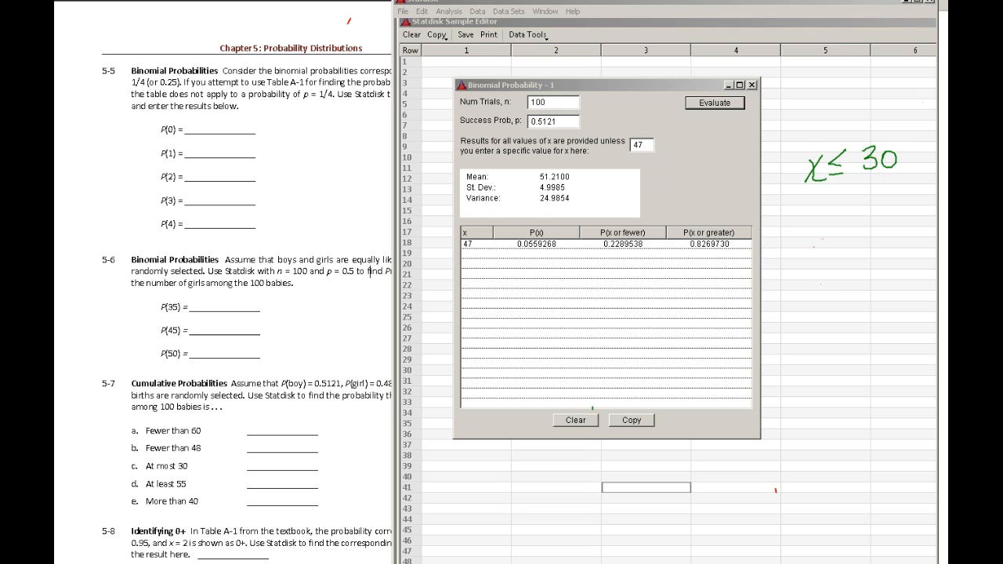
Evaluate the probabilities for x = 30 to answer "At most 30" and highlight the result row
{"action": "double_click", "coordinate": [640, 144]}
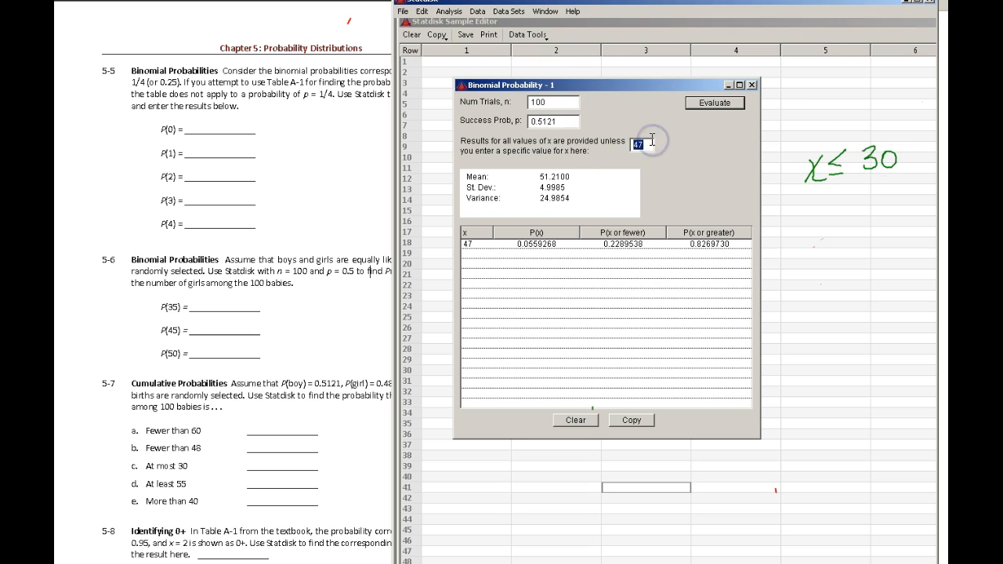
{"action": "type", "text": "30"}
{"action": "left_click", "coordinate": [705, 106]}
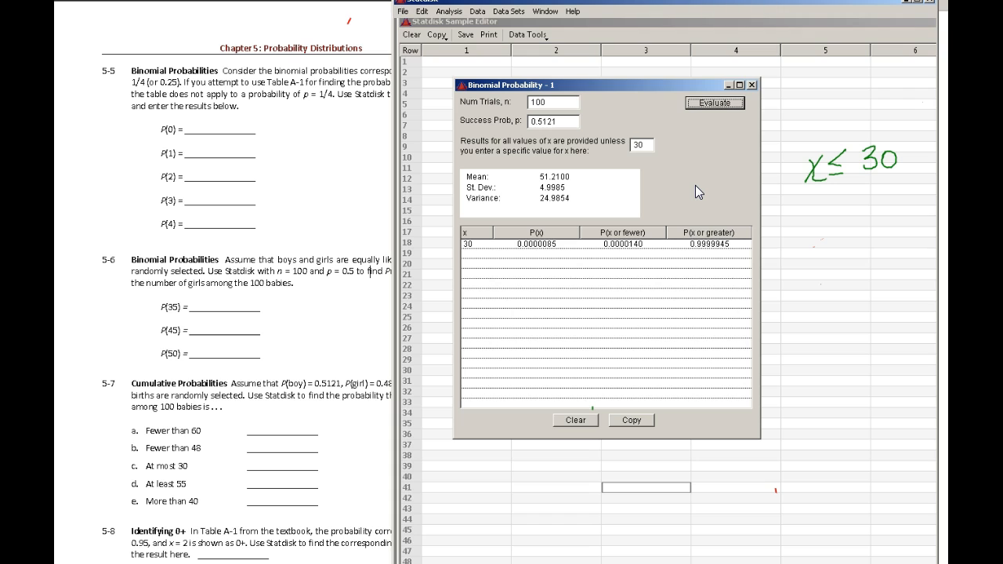
{"action": "left_click", "coordinate": [639, 246]}
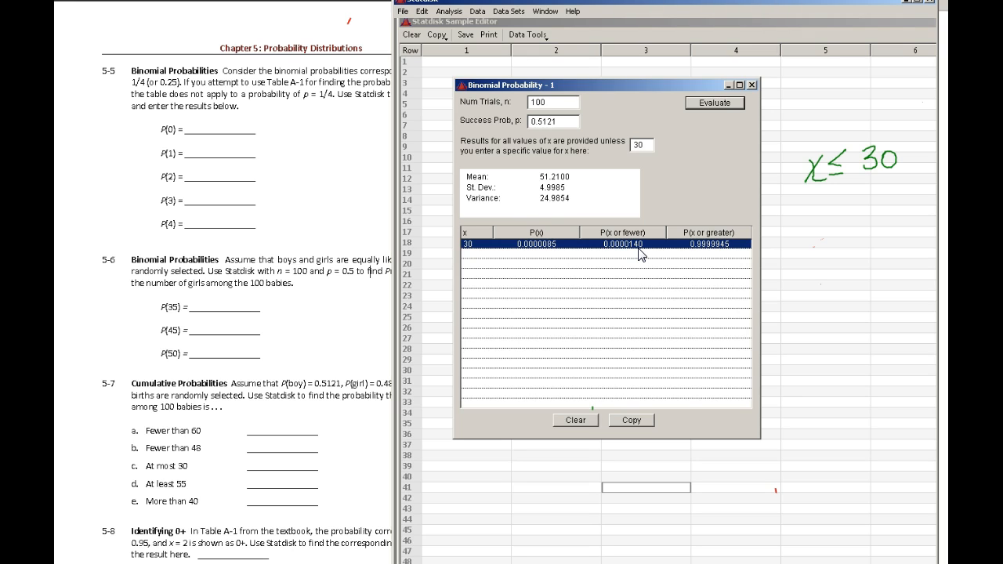
Evaluate the probabilities for x = 55 to answer "At least 55" and highlight the result row
{"action": "double_click", "coordinate": [648, 145]}
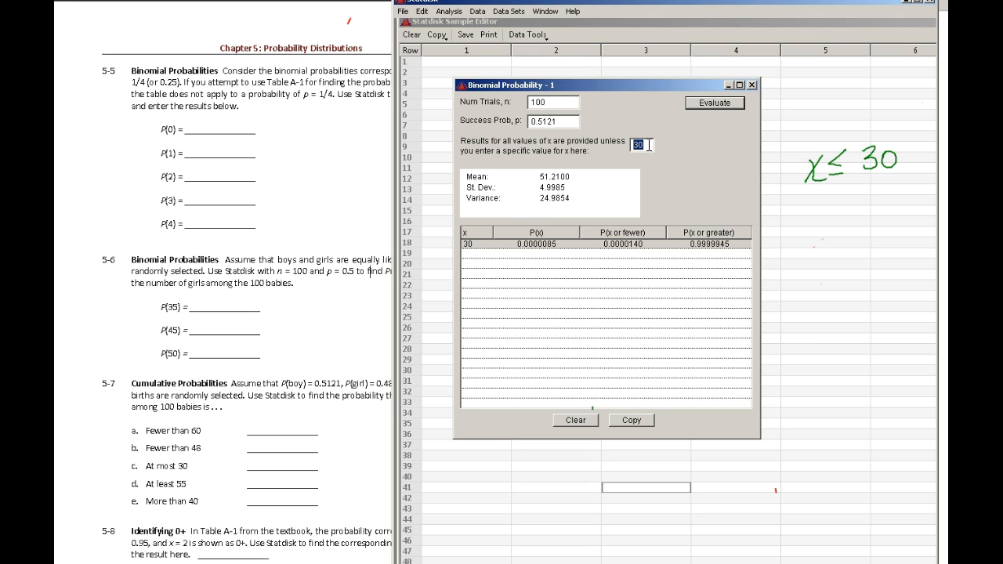
{"action": "type", "text": "55"}
{"action": "left_click", "coordinate": [695, 105]}
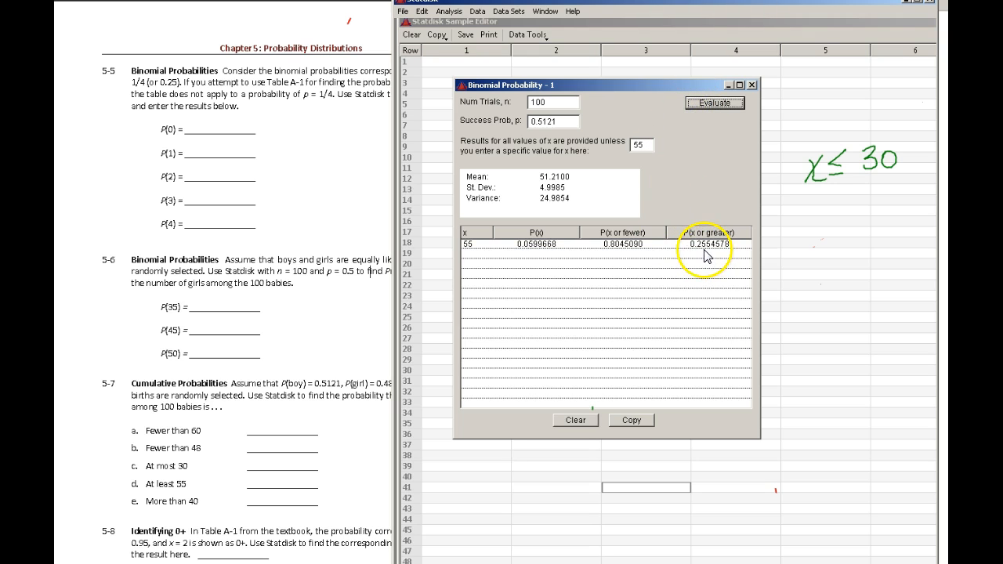
{"action": "left_click", "coordinate": [483, 246]}
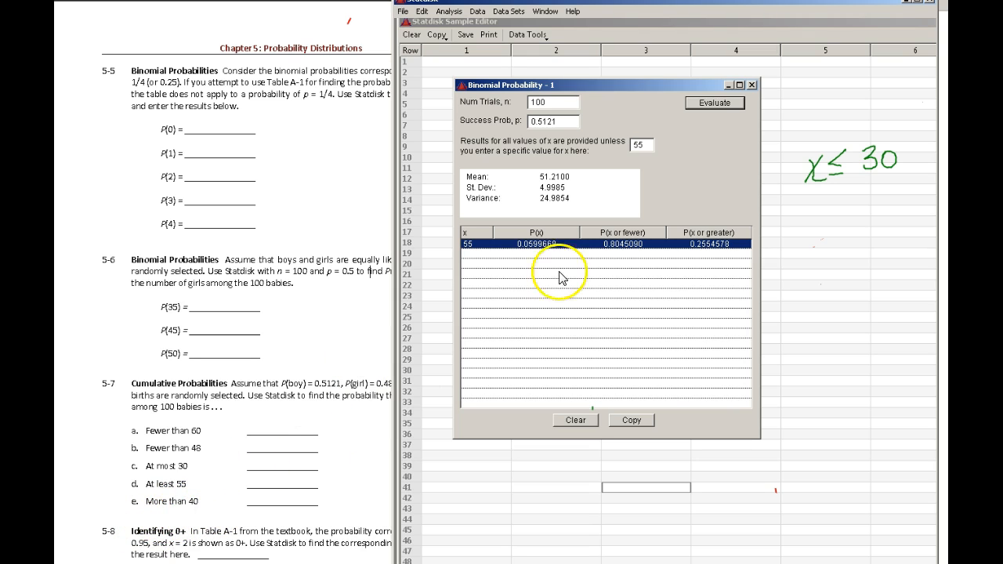
Set the specific x value to 41 and evaluate it for "More than 40"
{"action": "left_click", "coordinate": [643, 144]}
{"action": "double_click", "coordinate": [642, 144]}
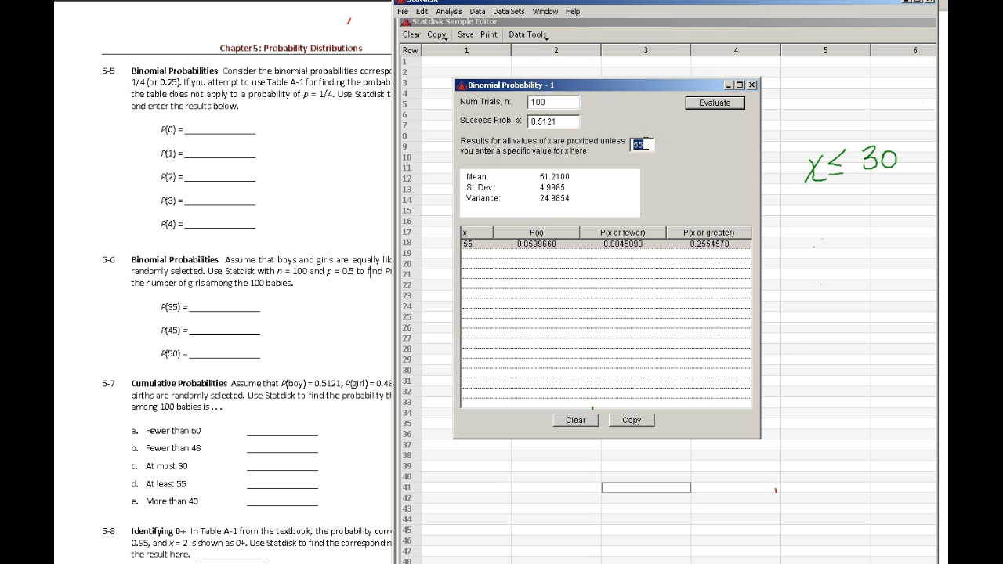
{"action": "type", "text": "41"}
{"action": "left_click", "coordinate": [715, 103]}
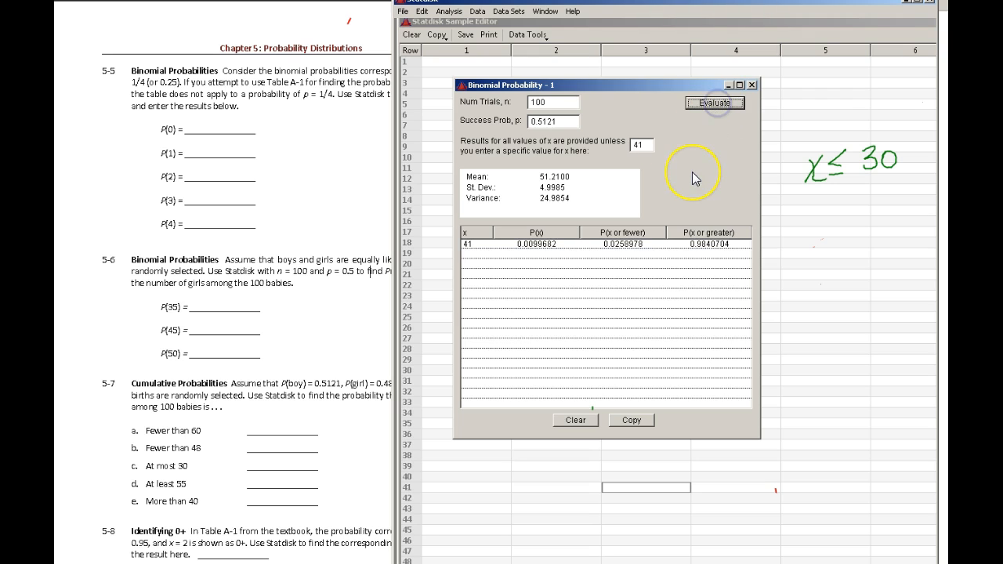